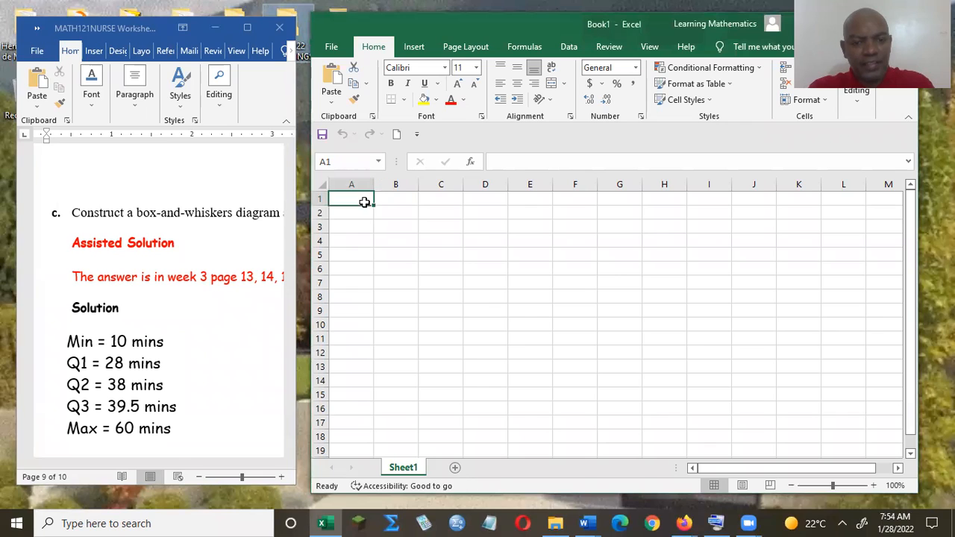
- Enter the heading Statistics in cell B1, using the on-screen keyboard for the letter a
click(391, 199)
text(St)
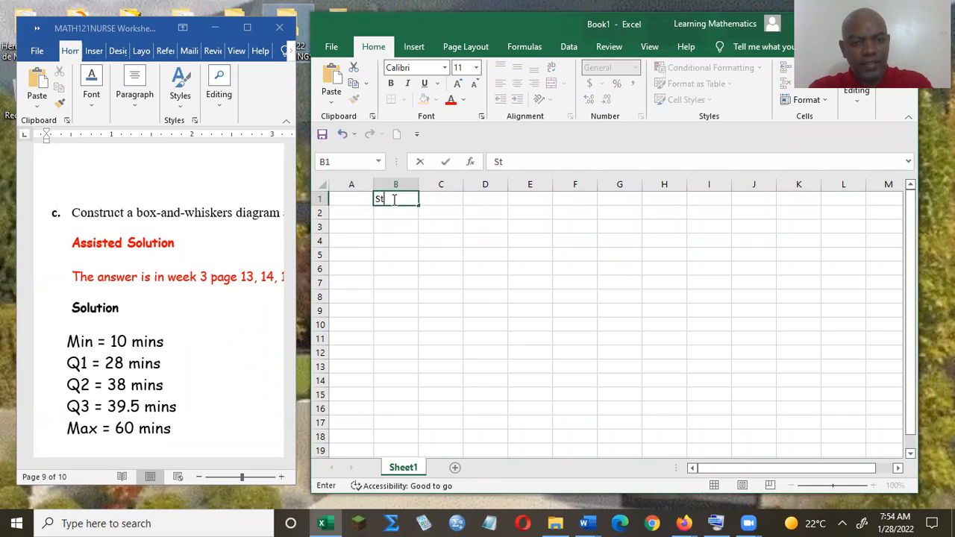
click(717, 522)
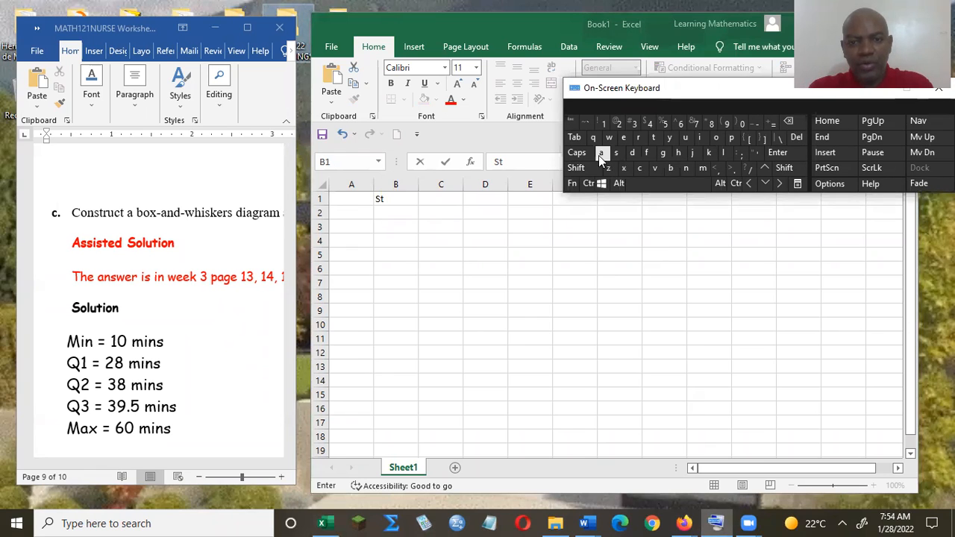
click(395, 199)
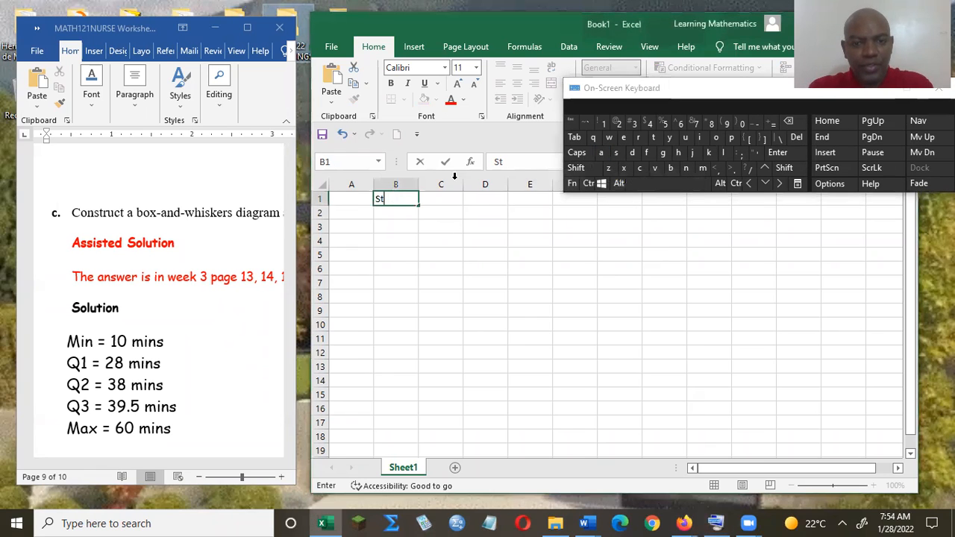
click(605, 156)
text(tistics)
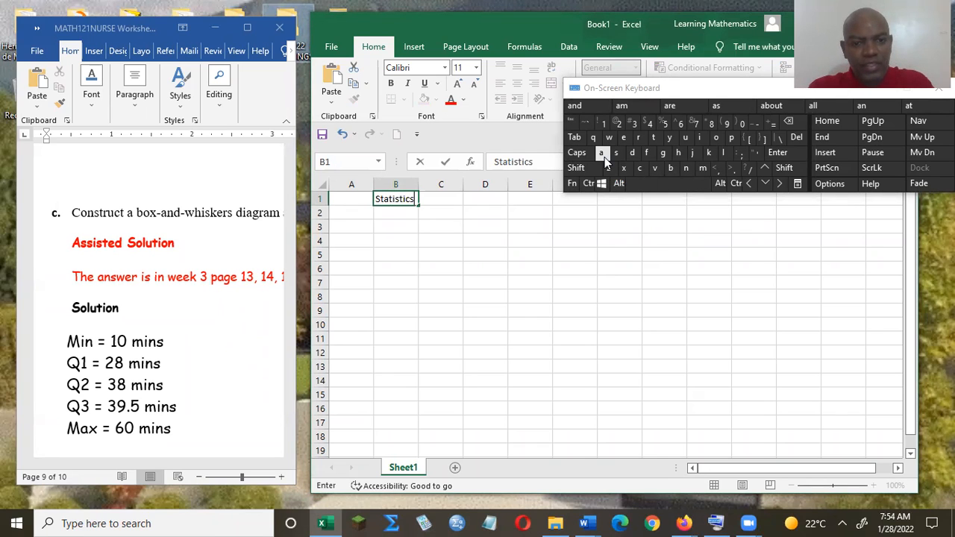
click(389, 228)
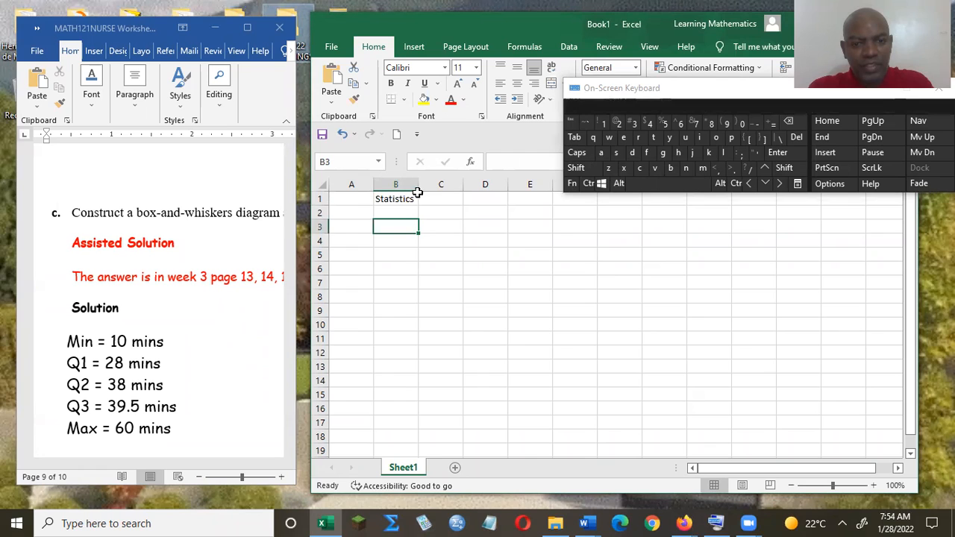
- Move the on-screen keyboard off the sheet and enter the labels Min, Q1, Q2, Q3 and Max in cells A2 to A6
click(361, 211)
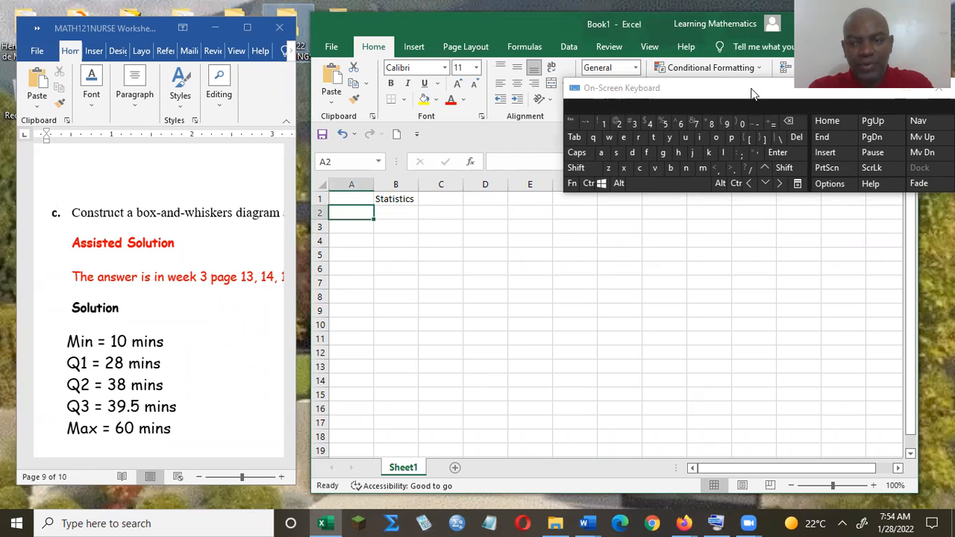
drag(754, 93, 939, 456)
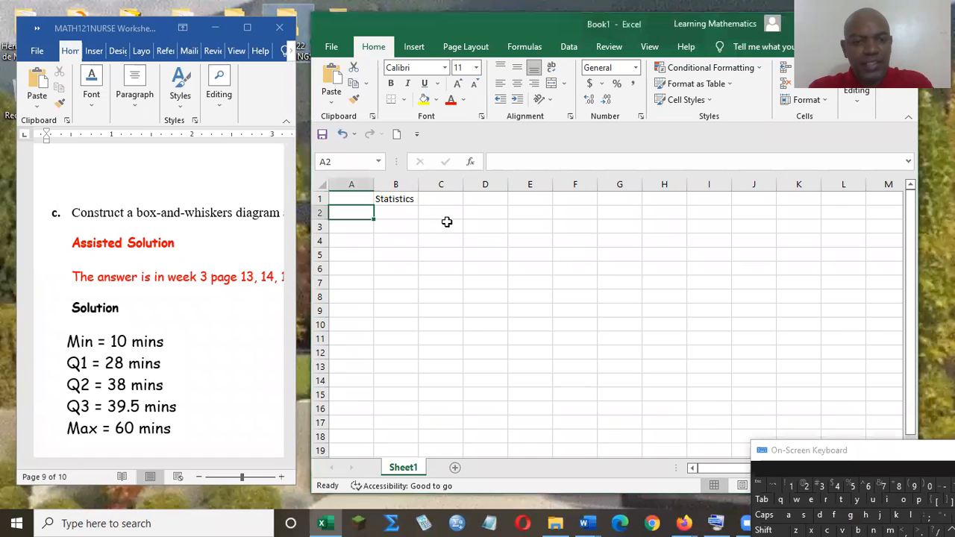
text(Min)
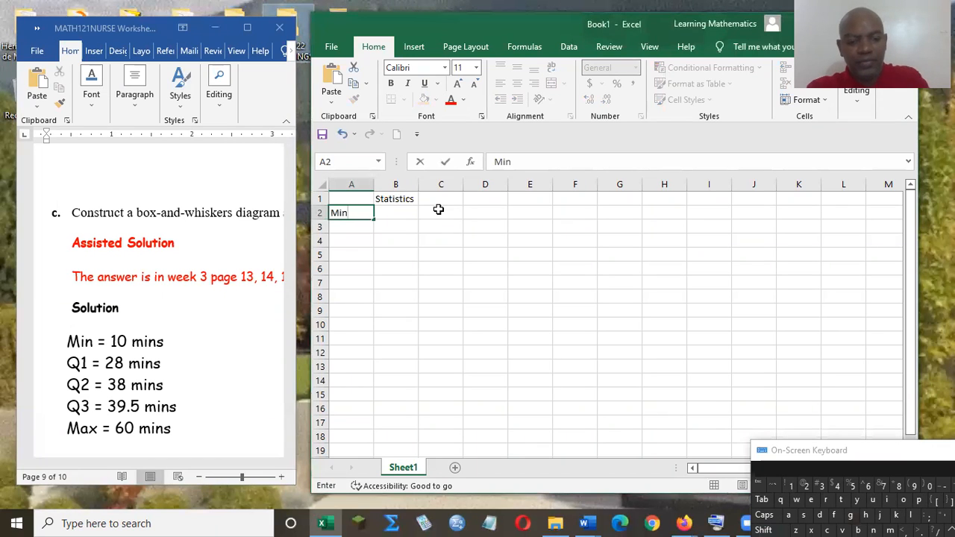
key(Return)
text(Q1)
key(Return)
text(Q2)
key(Return)
text(Q3)
key(Return)
text(M)
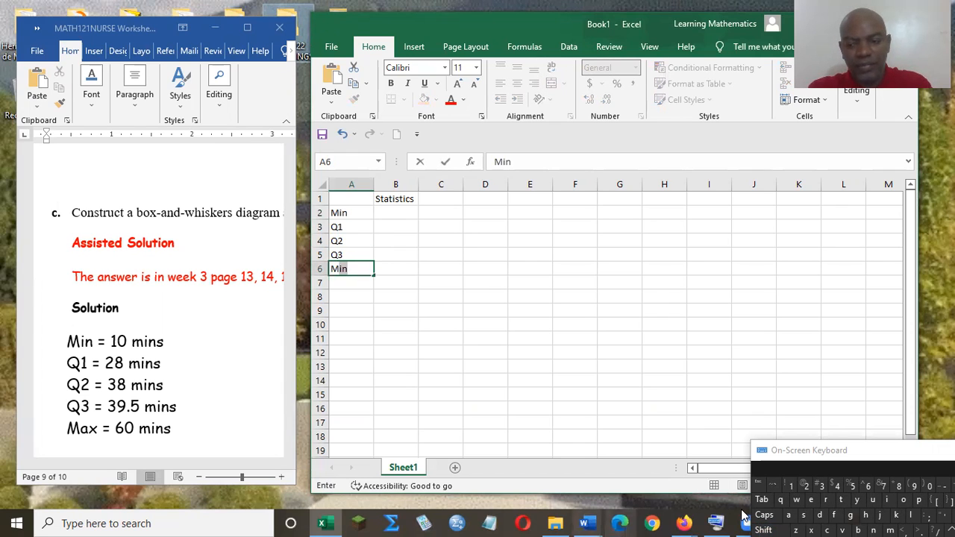
click(788, 516)
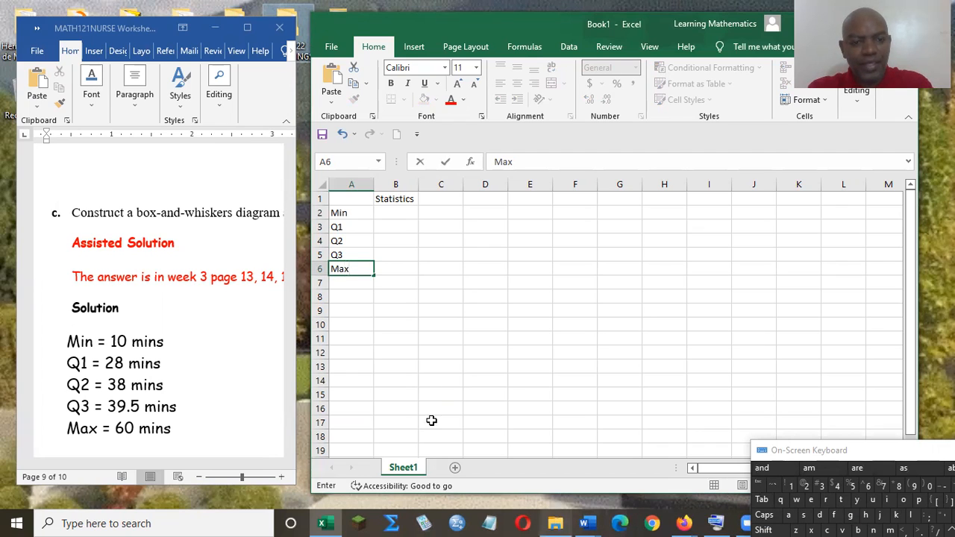
- Enter the values 10, 28, 38, 39.5 and 60 in cells B2 to B6 beside the Min to Max labels
click(388, 213)
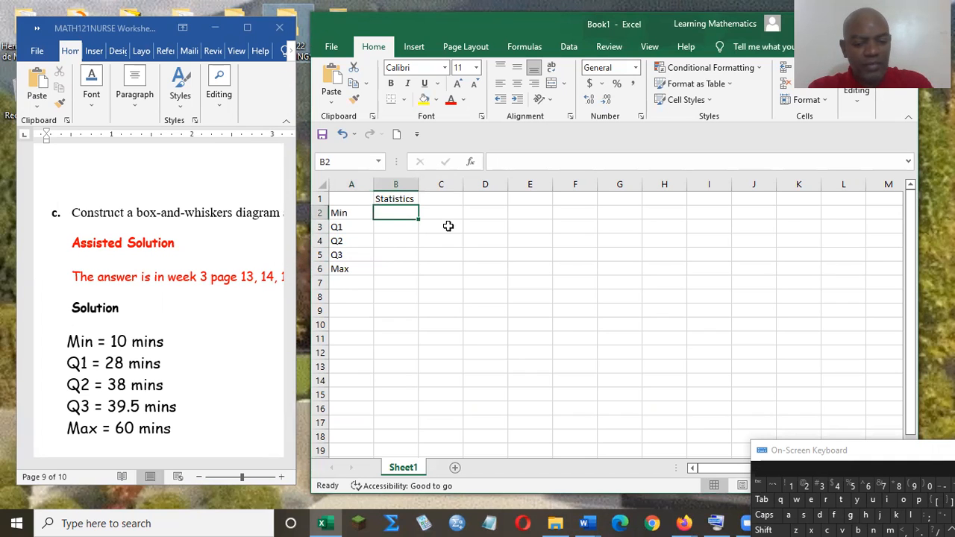
text(10)
key(Return)
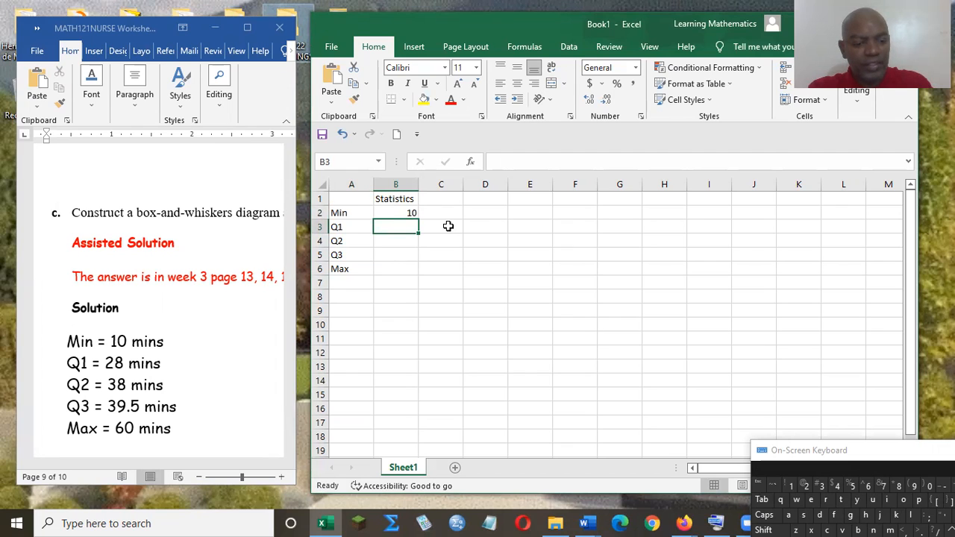
text(28)
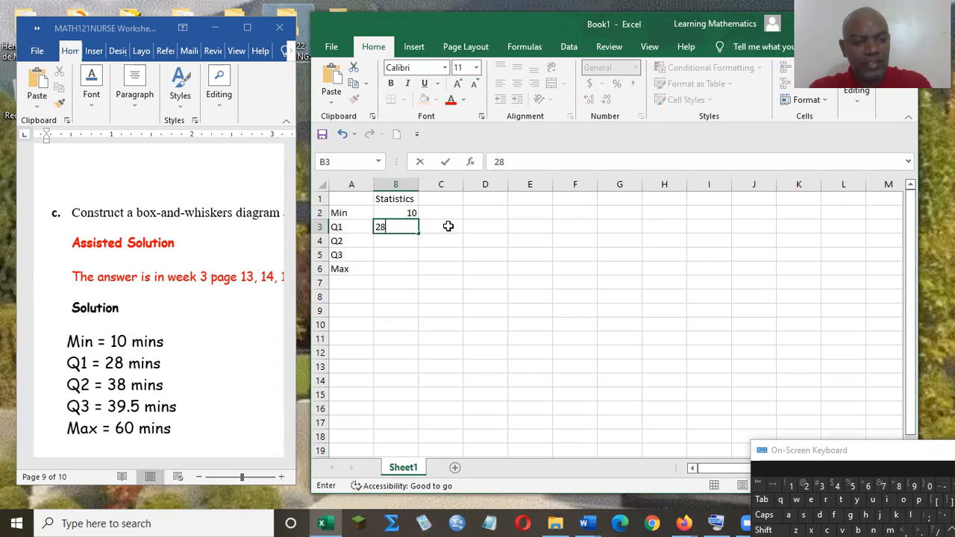
click(406, 241)
text(38)
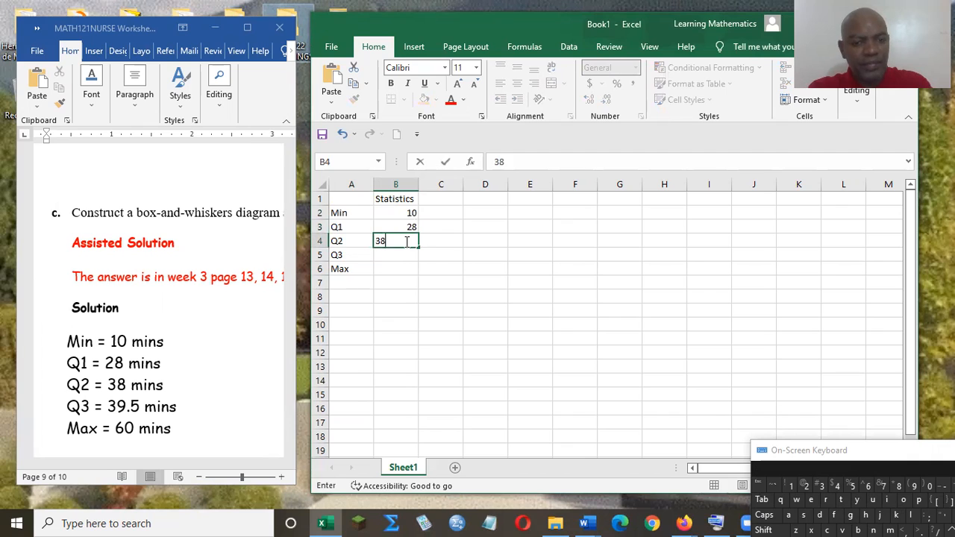
key(Return)
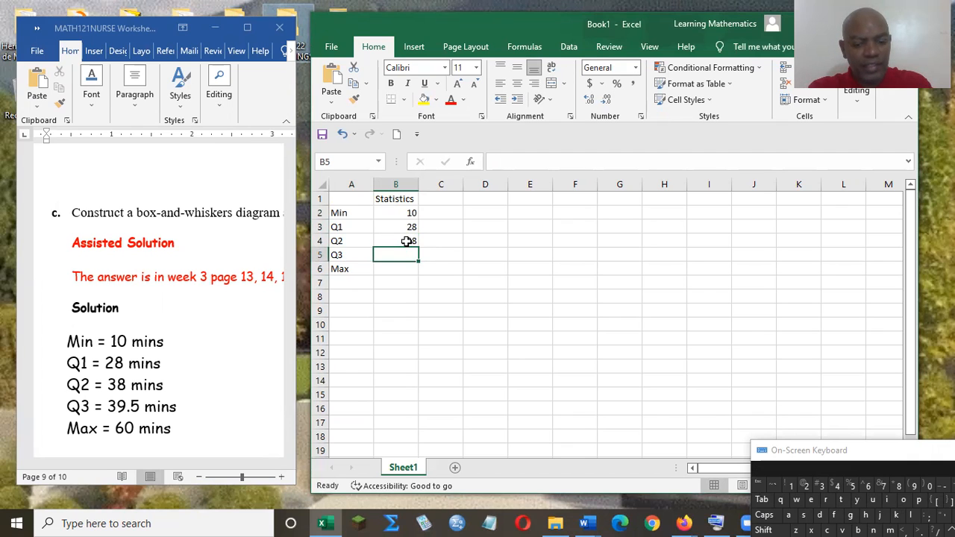
text(3)
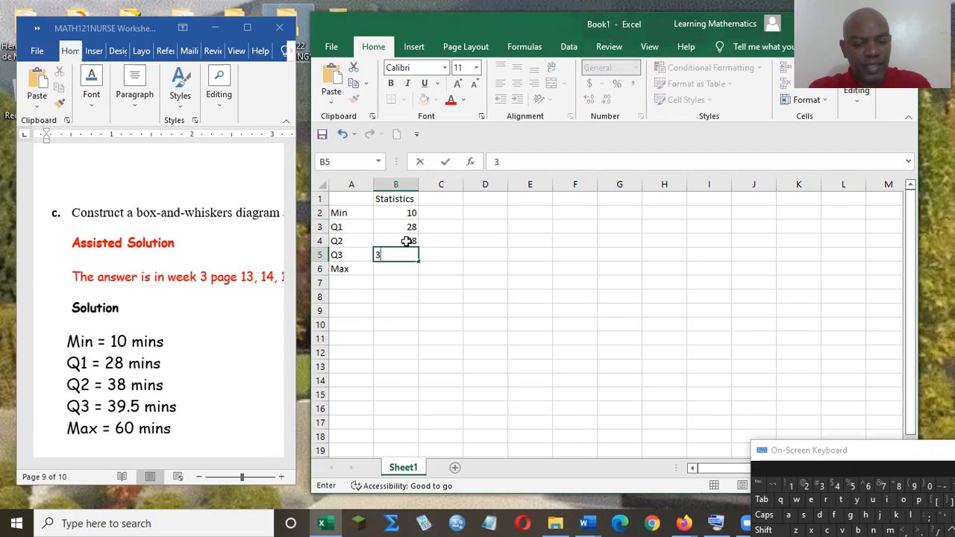
text(9.5)
key(Return)
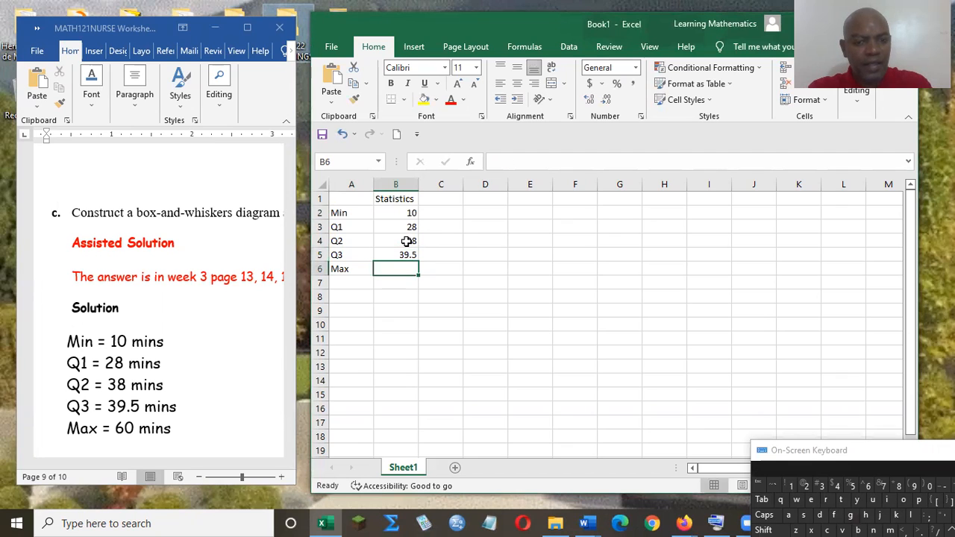
text(60)
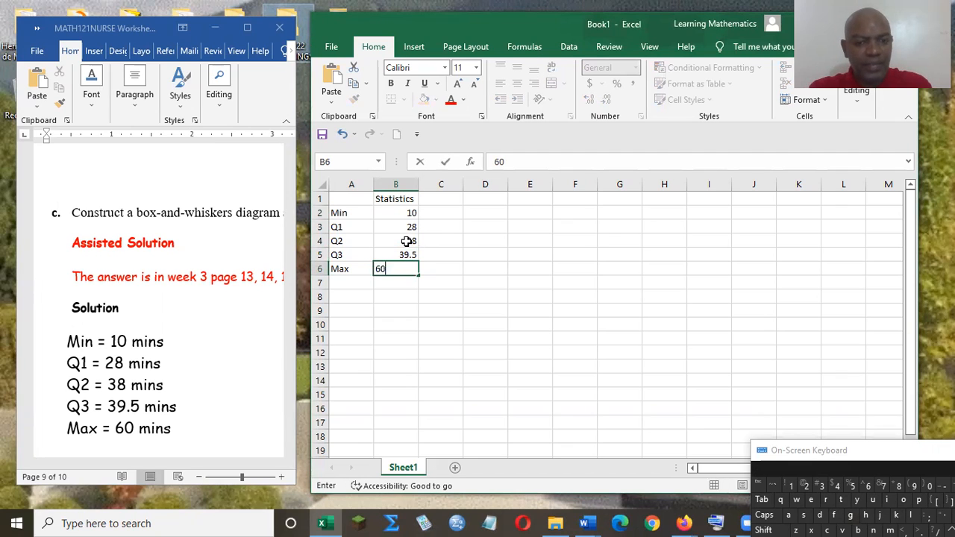
key(Return)
key(Return)
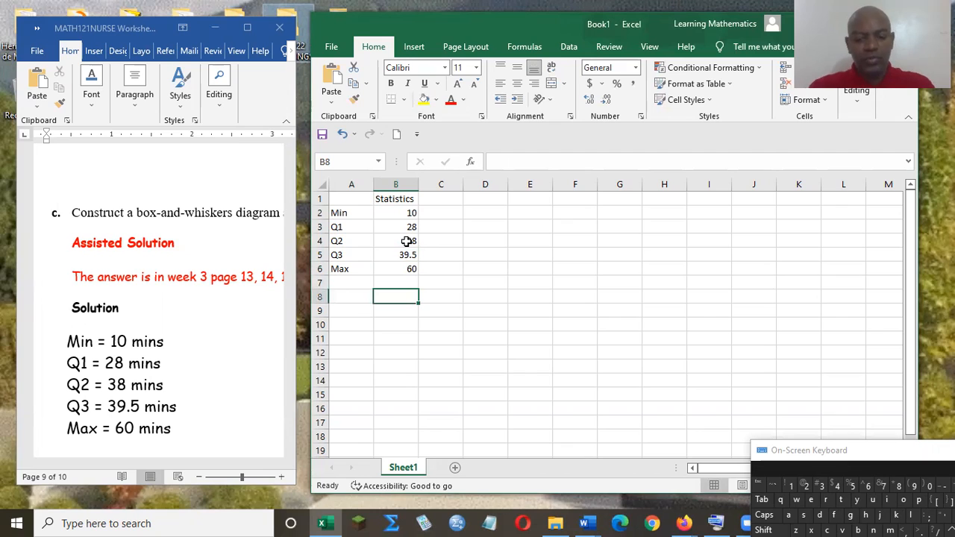
- Enter the labels Box1, Box2 and Box3 in cells A8 to A10
key(Left)
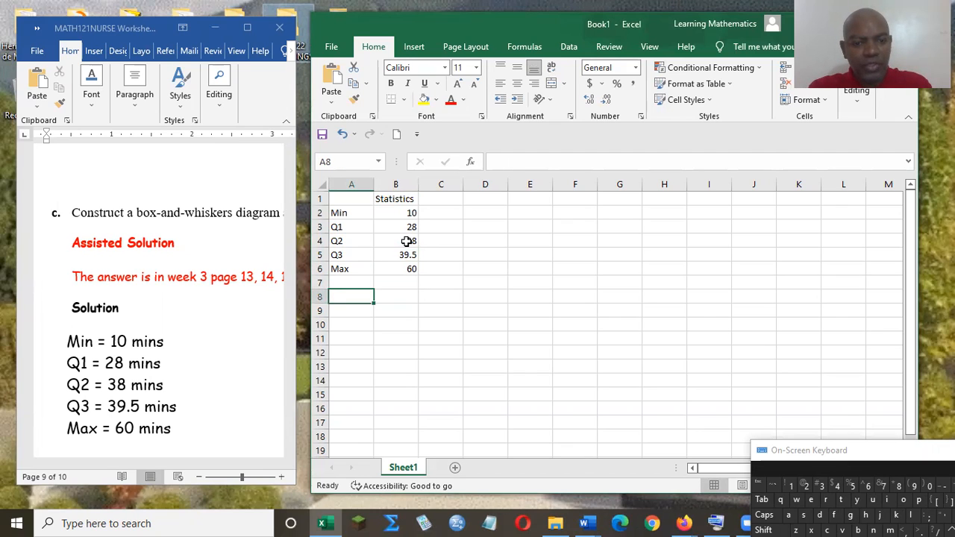
text(Box1)
key(Return)
text(B)
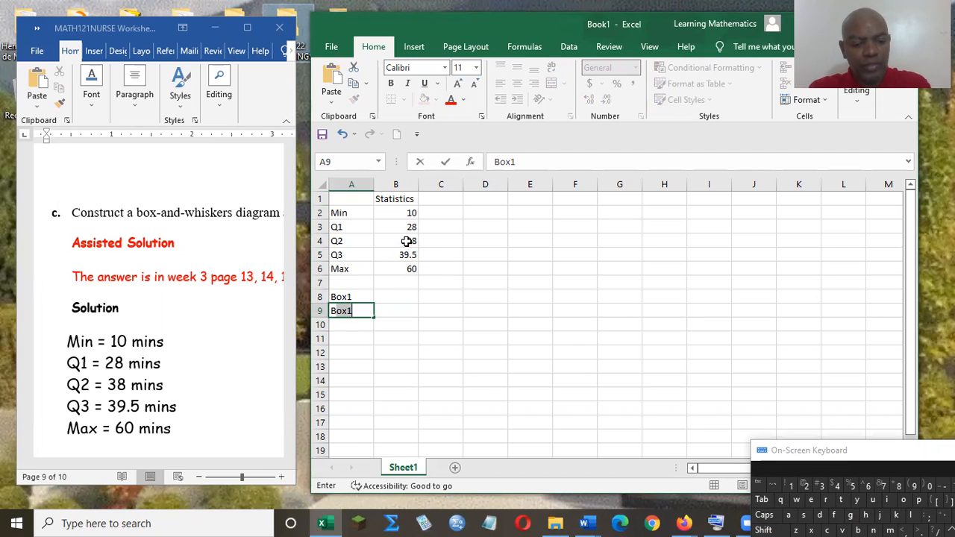
text(ox1)
key(Return)
text(B)
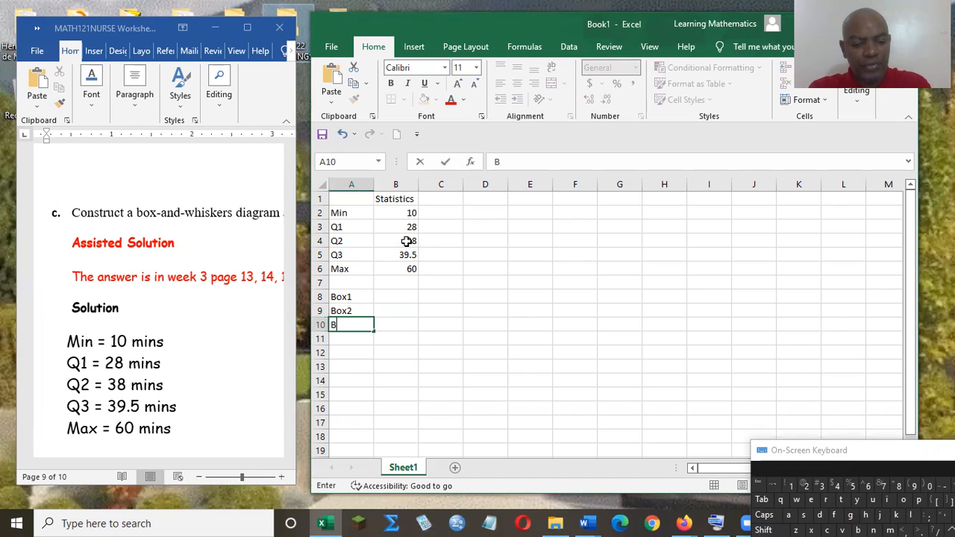
text(ox3)
key(Return)
key(Return)
- Enter the labels Upper Whisker and Lower Whisker in cells A12 and A13, and autofit column A to its text
text(U)
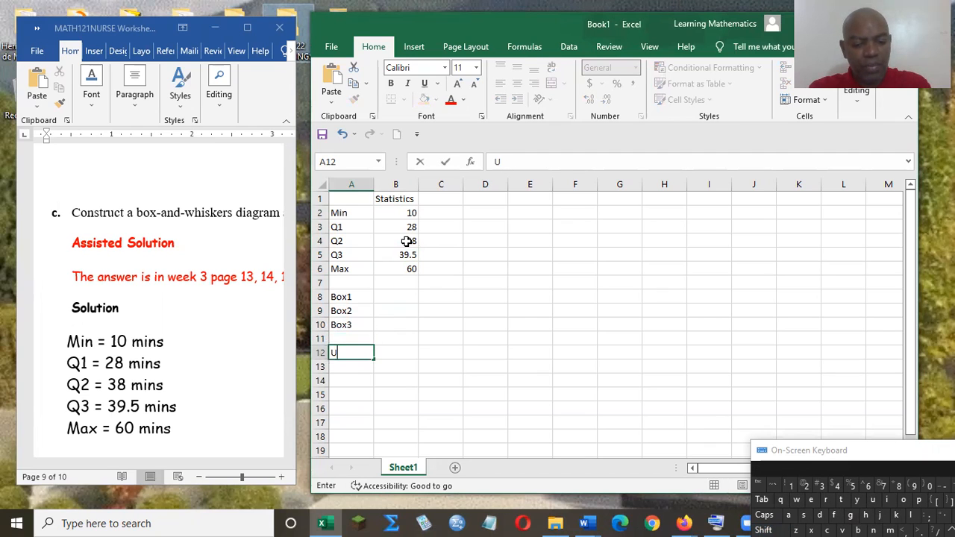
text(pper Whisker)
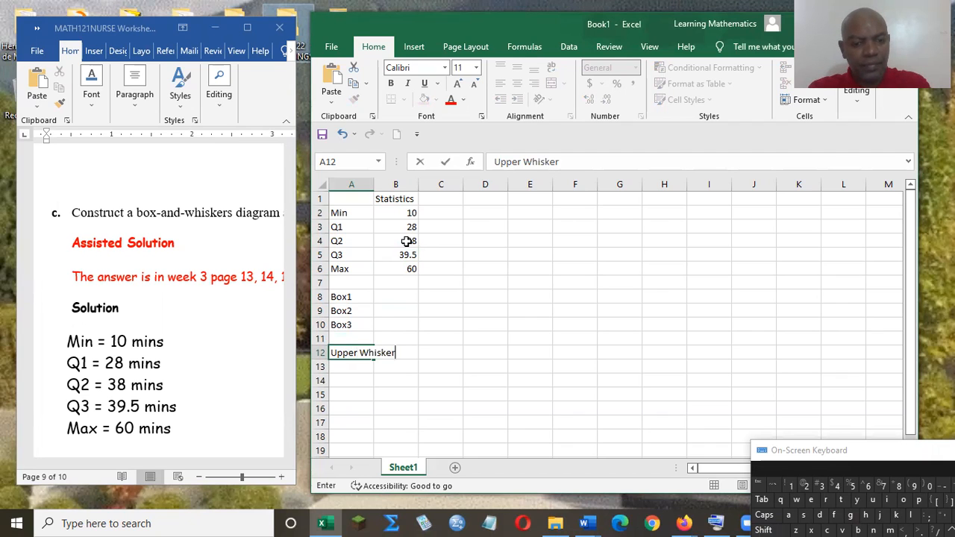
key(Return)
text(L)
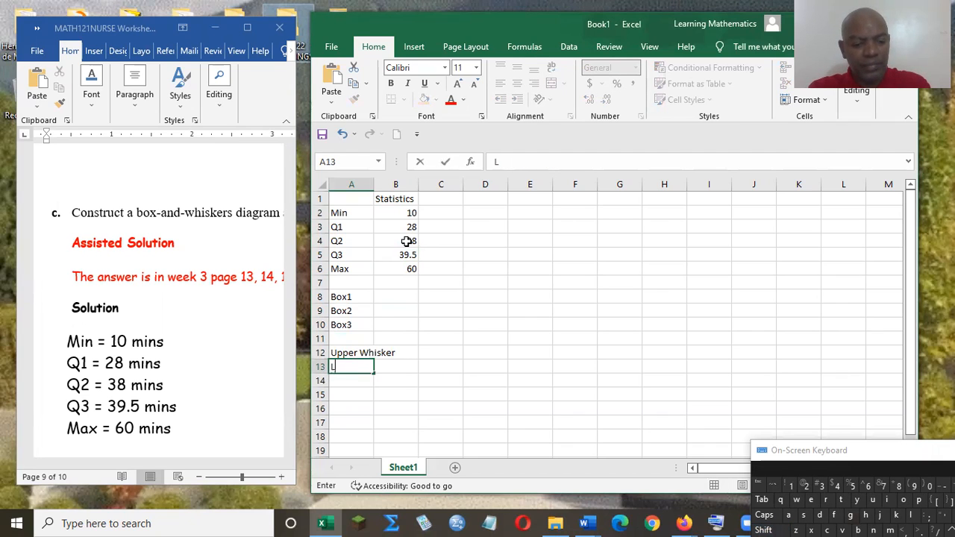
text(ower W)
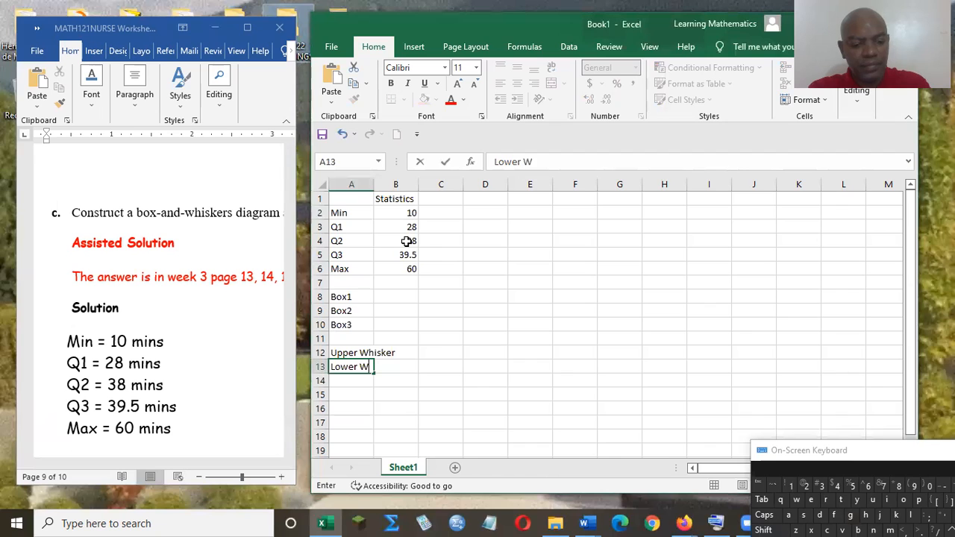
text(hisker)
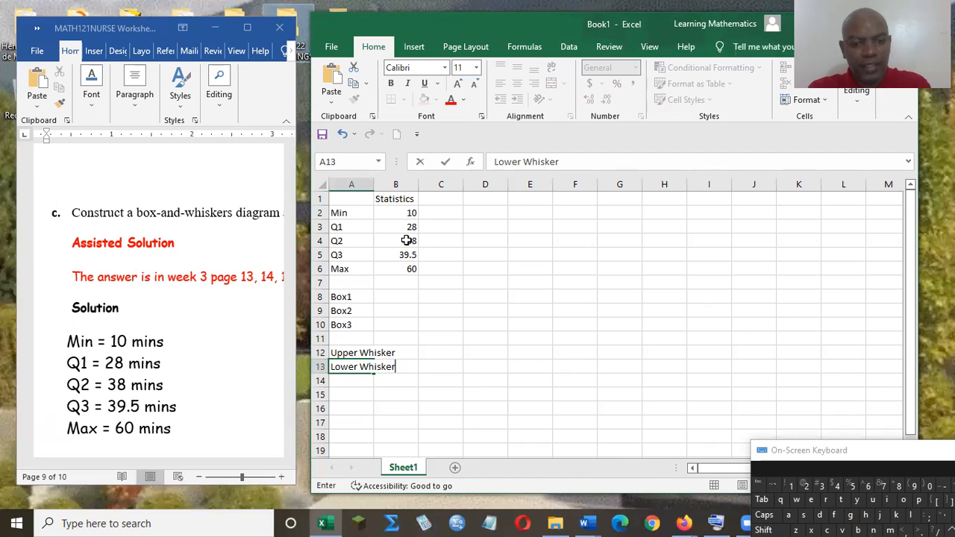
key(Return)
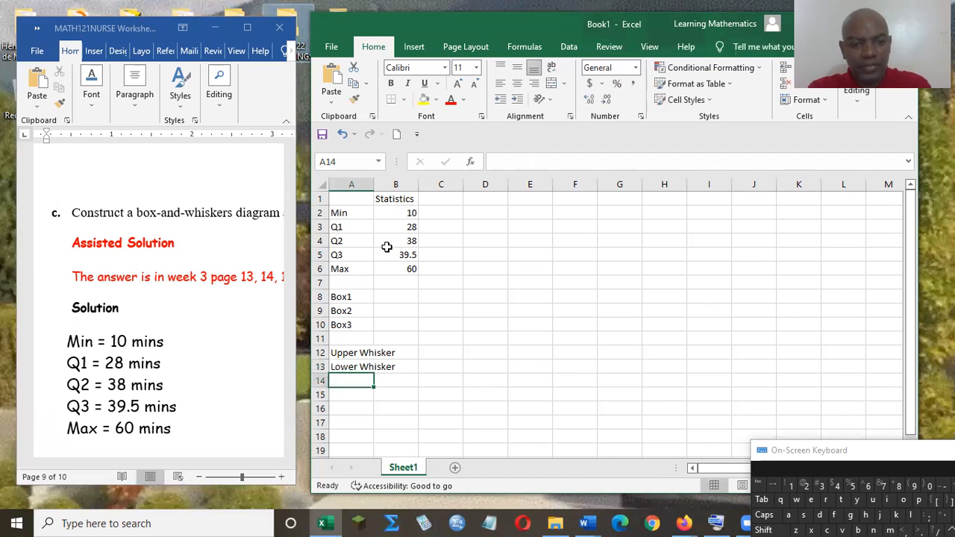
click(355, 352)
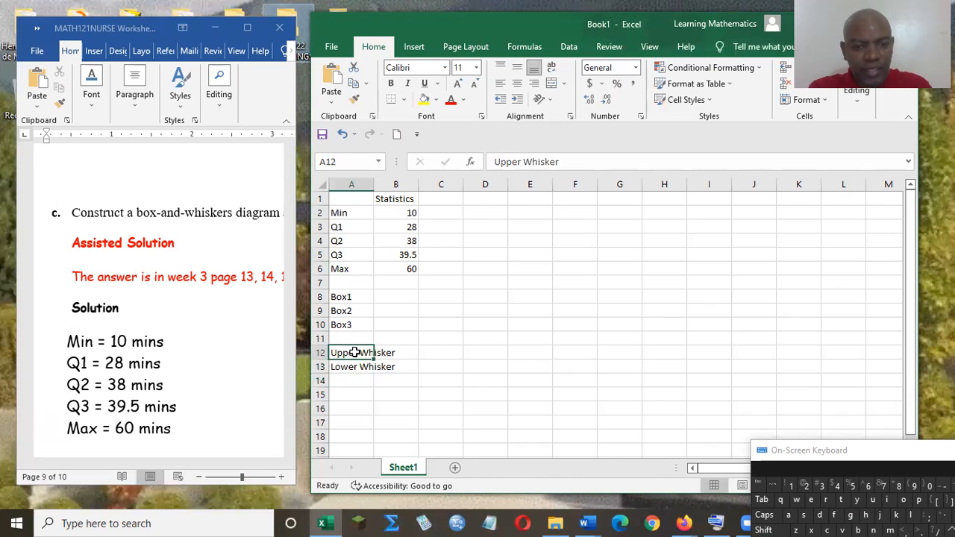
double_click(372, 184)
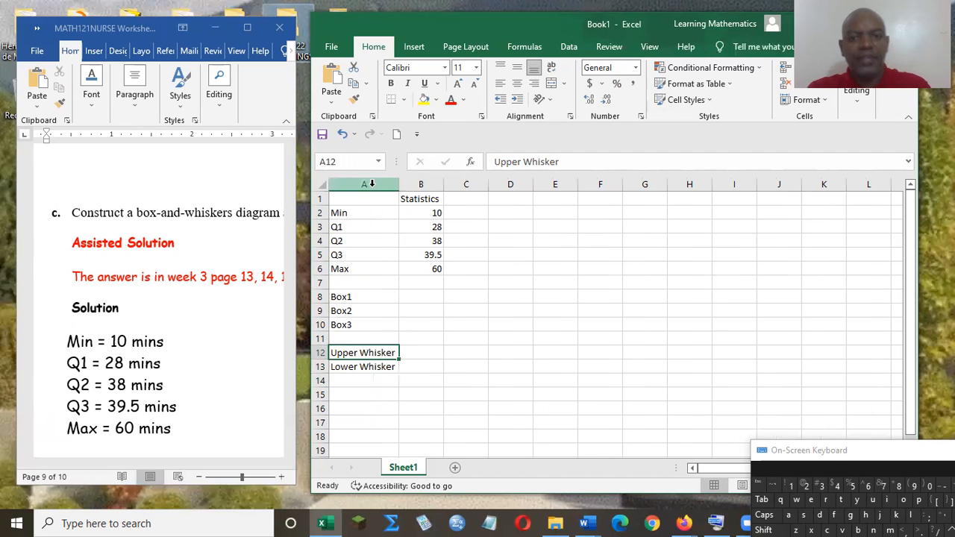
- Enter the formula =b3 in cell B8 so Box1 takes the Q1 value
click(424, 300)
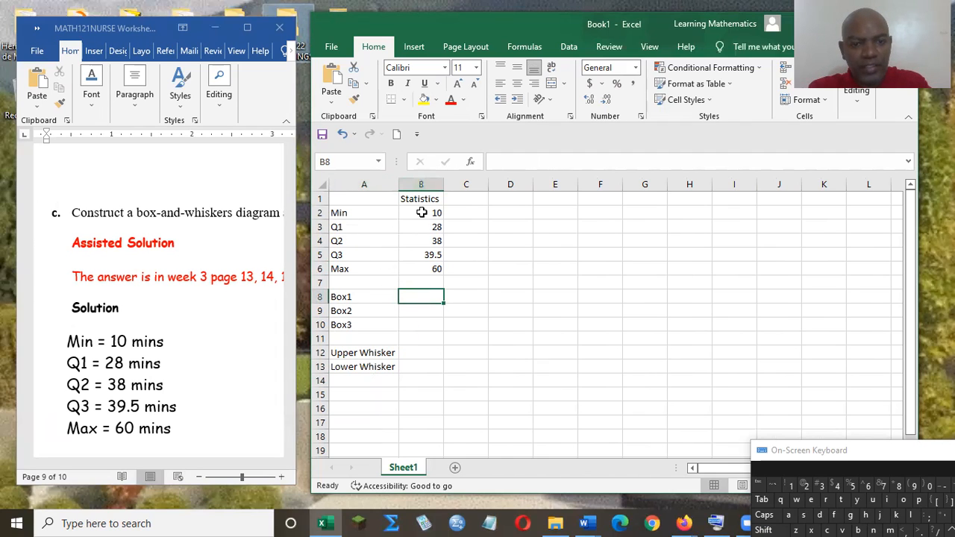
text(=)
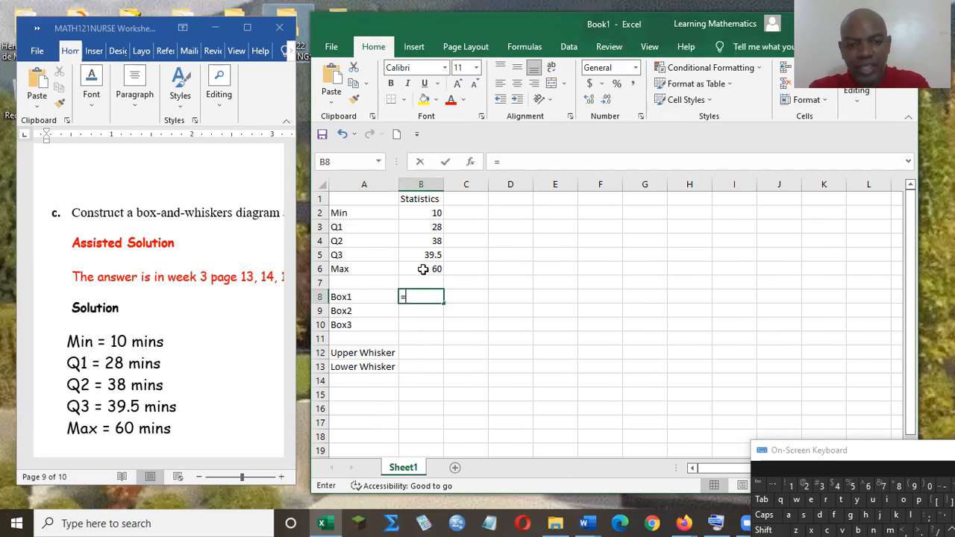
text(b3)
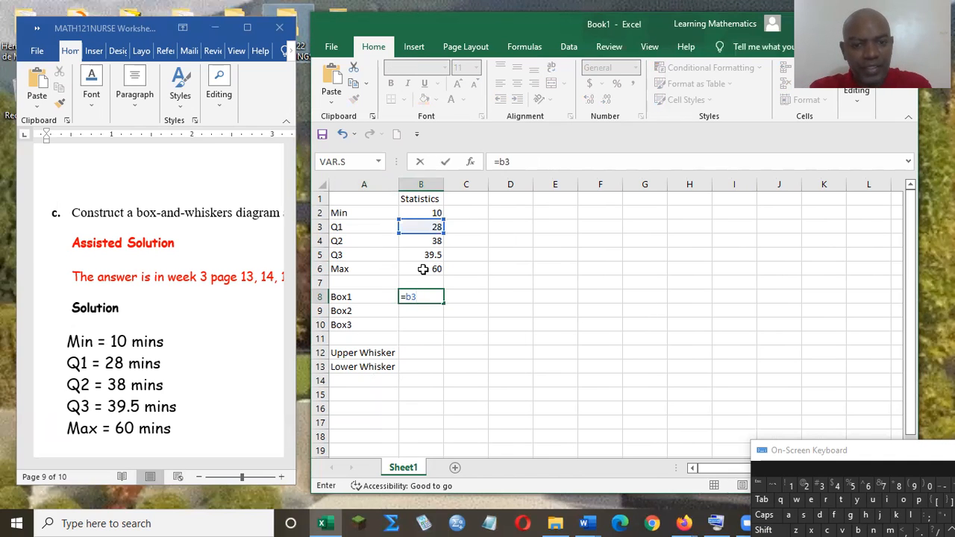
key(Return)
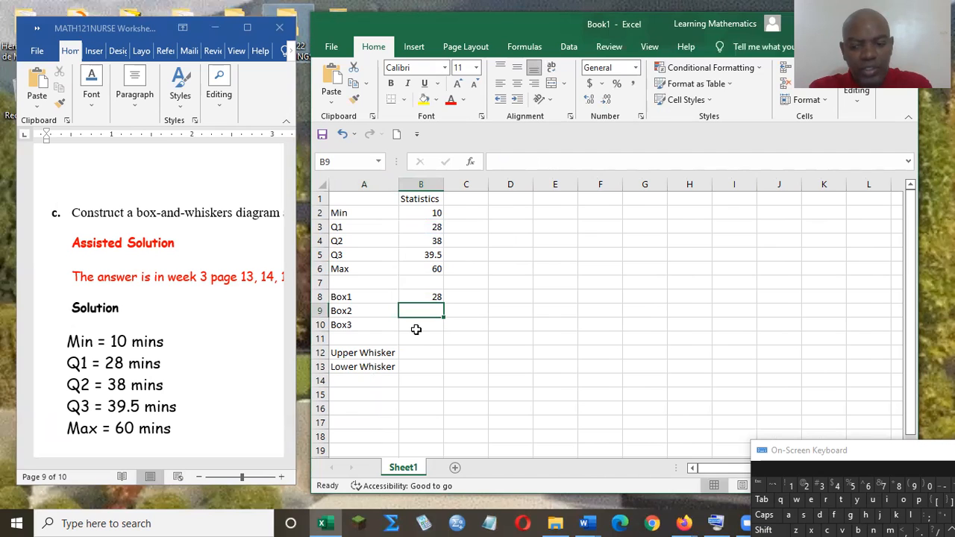
- Enter the formula =b4-b3 in cell B9 so Box2 is the difference between Q2 and Q1
text(=)
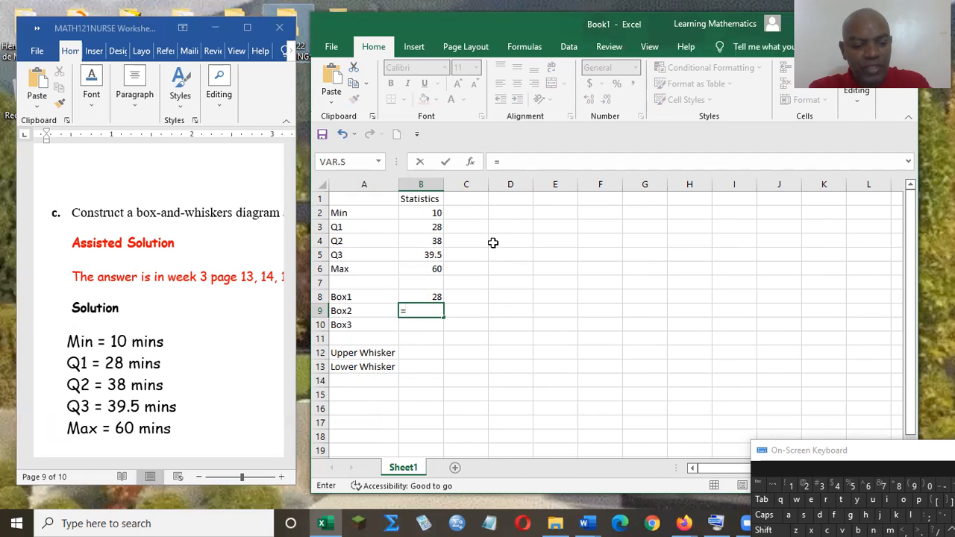
text(b4-)
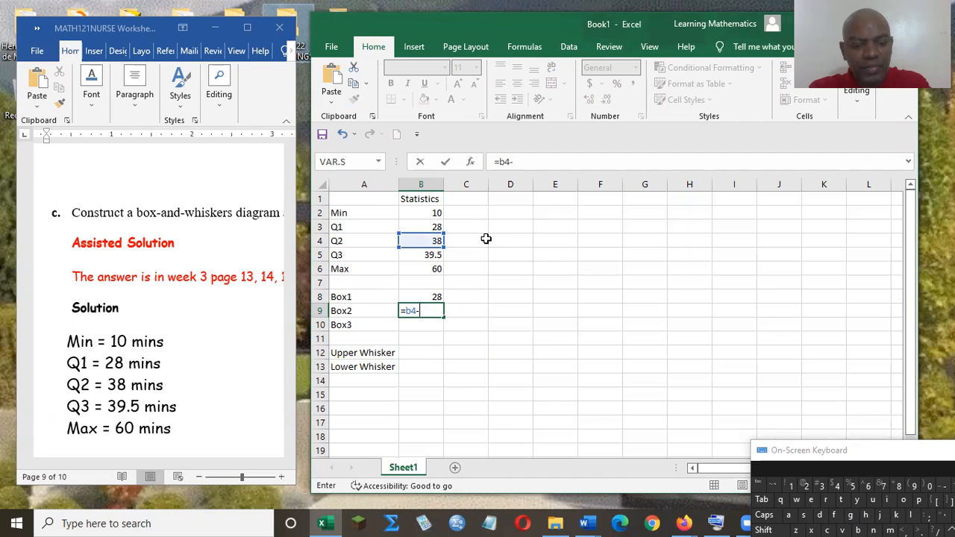
text(b3)
key(Return)
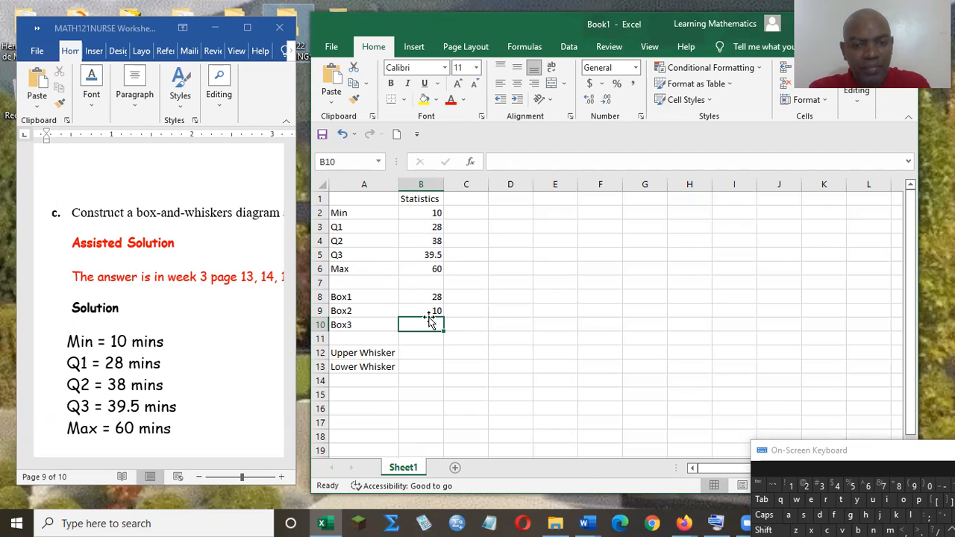
- Enter the formula =b5-b4 in cell B10 so Box3 is the difference between Q3 and Q2
text(=)
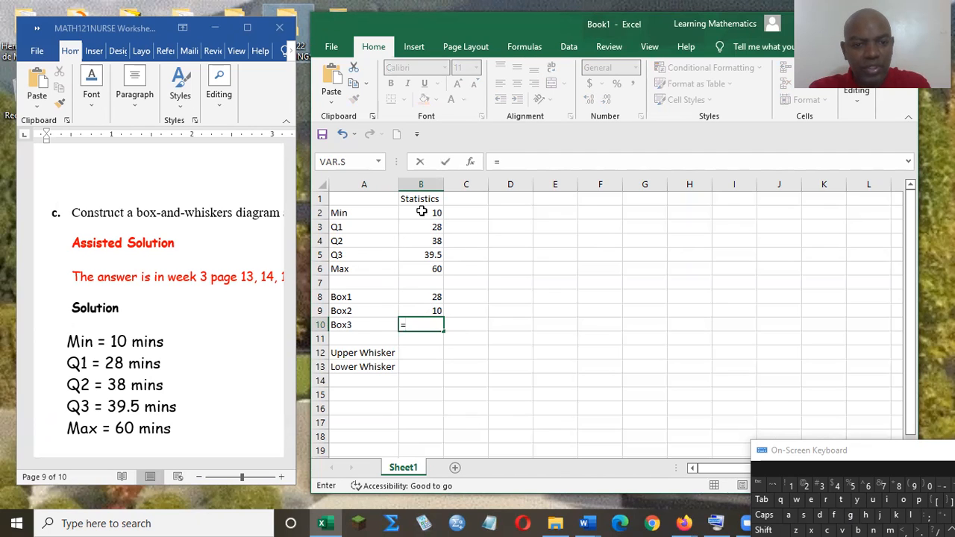
text(b5-b4)
key(Return)
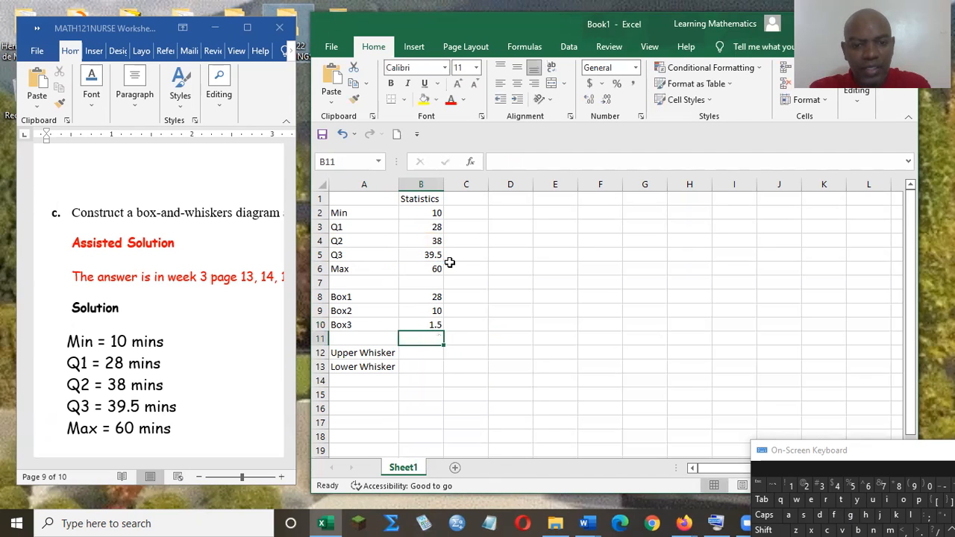
- Enter the formula =b6-b5 in cell B12 so the Upper Whisker is Max minus Q3
click(420, 354)
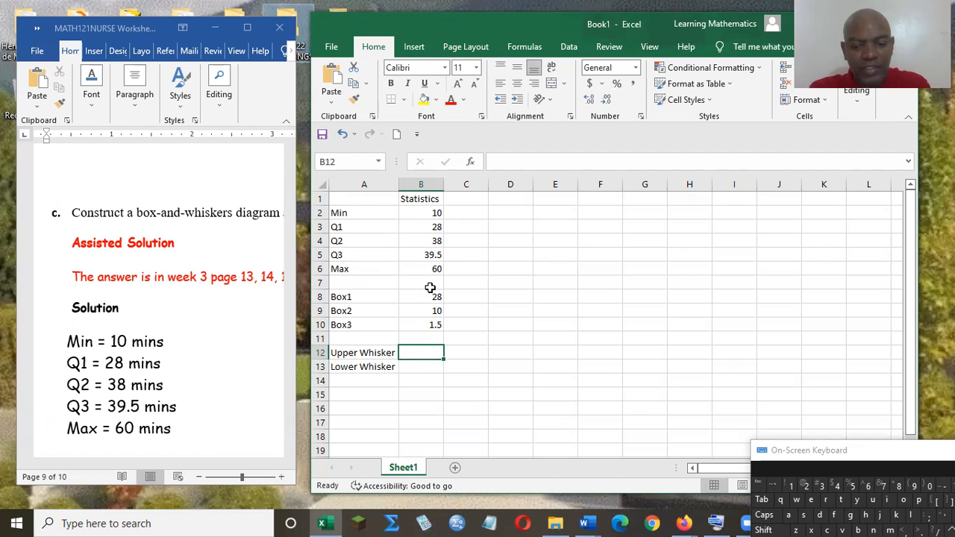
text(=b)
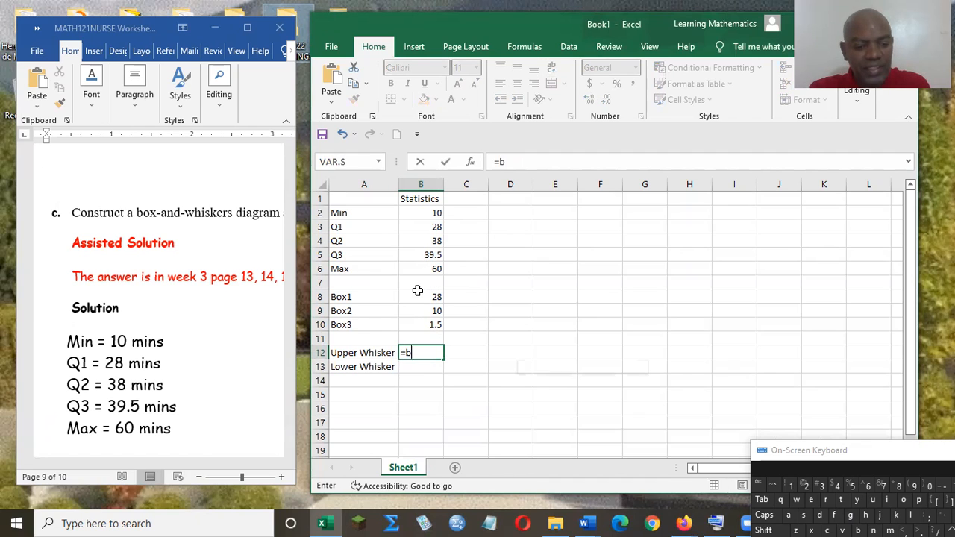
text(6-)
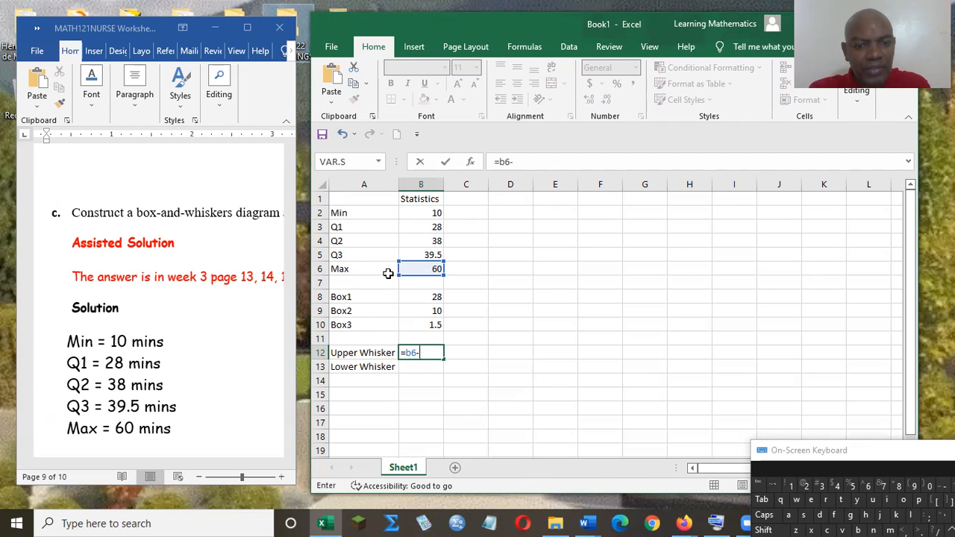
text(b5)
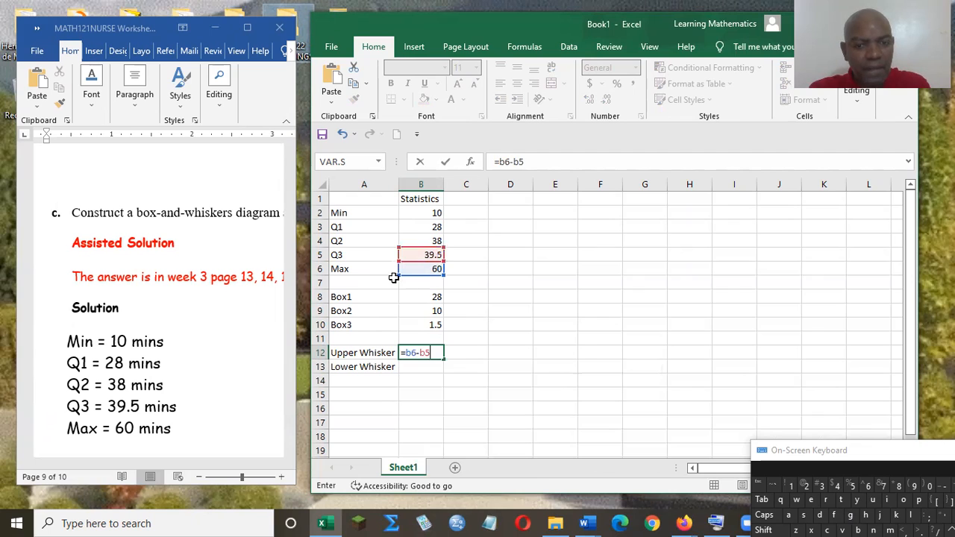
key(Return)
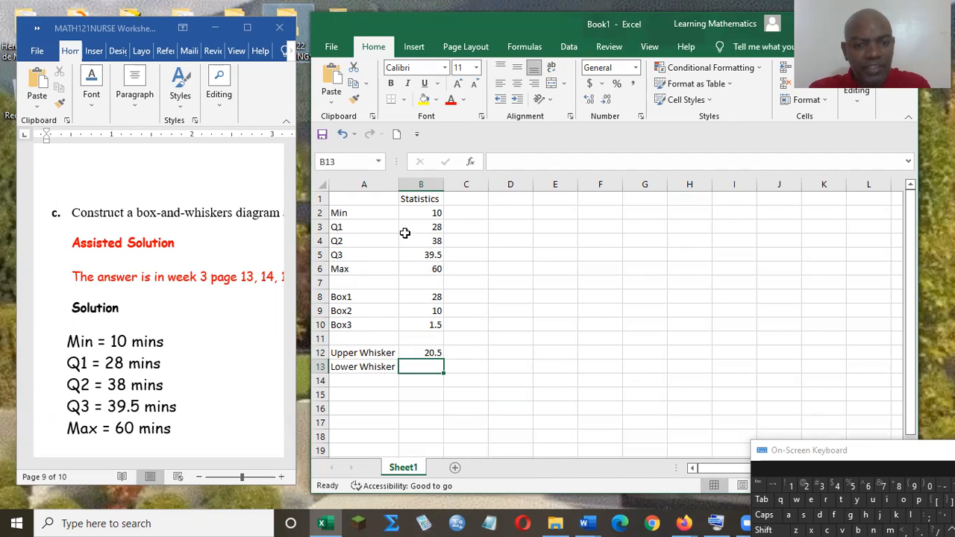
- Enter the formula =b3-b2 in cell B13 so the Lower Whisker is Q1 minus Min
text(=)
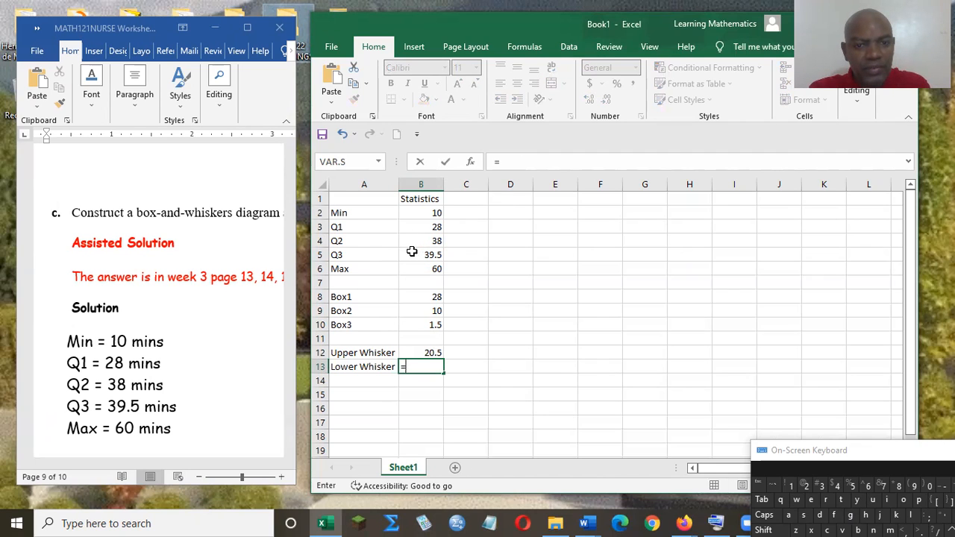
text(b3-)
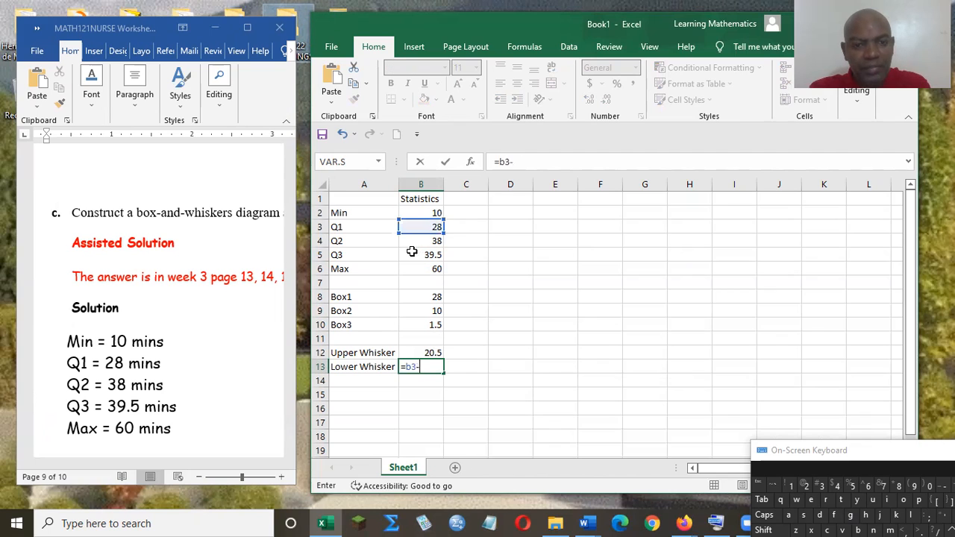
text(b2)
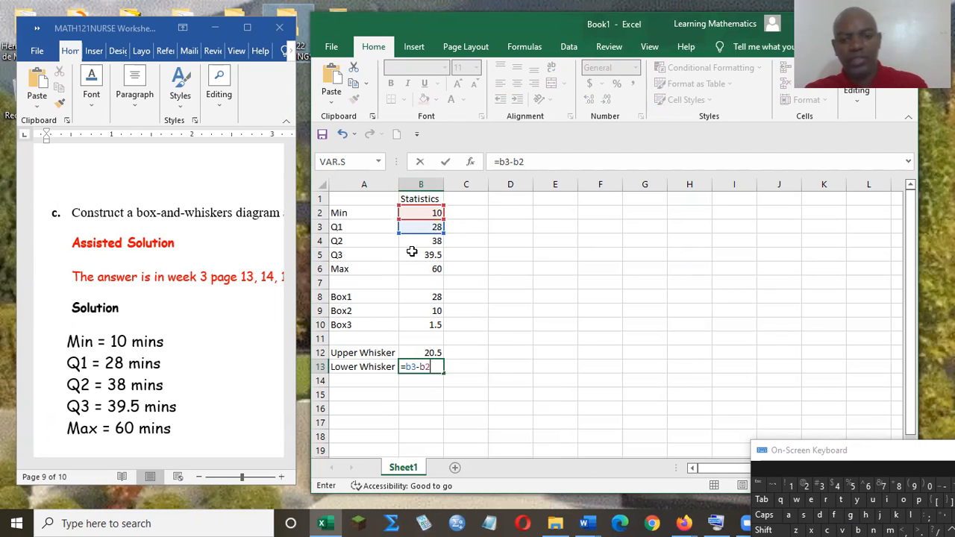
key(Return)
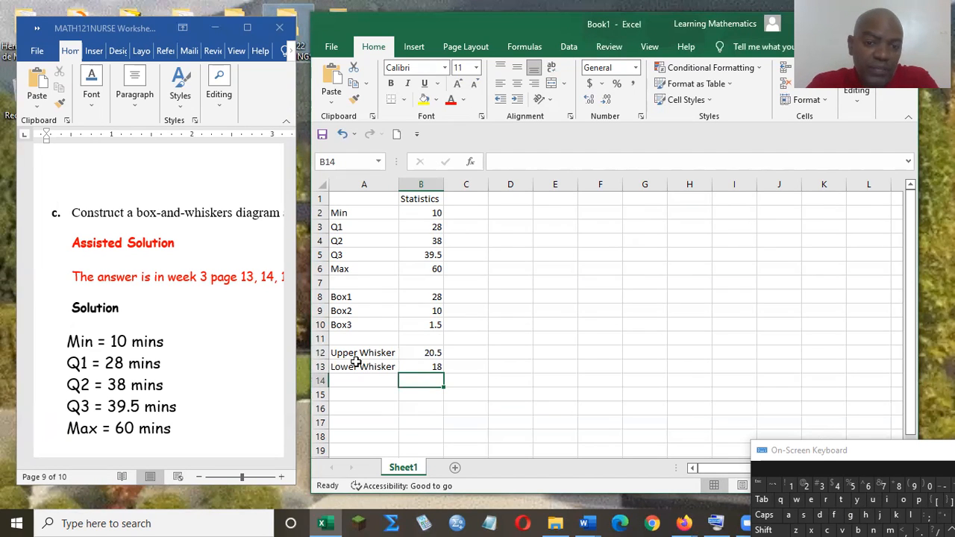
- Insert a 2-D clustered column chart from the header cells A1:B1 together with the box rows A8:B10
click(360, 355)
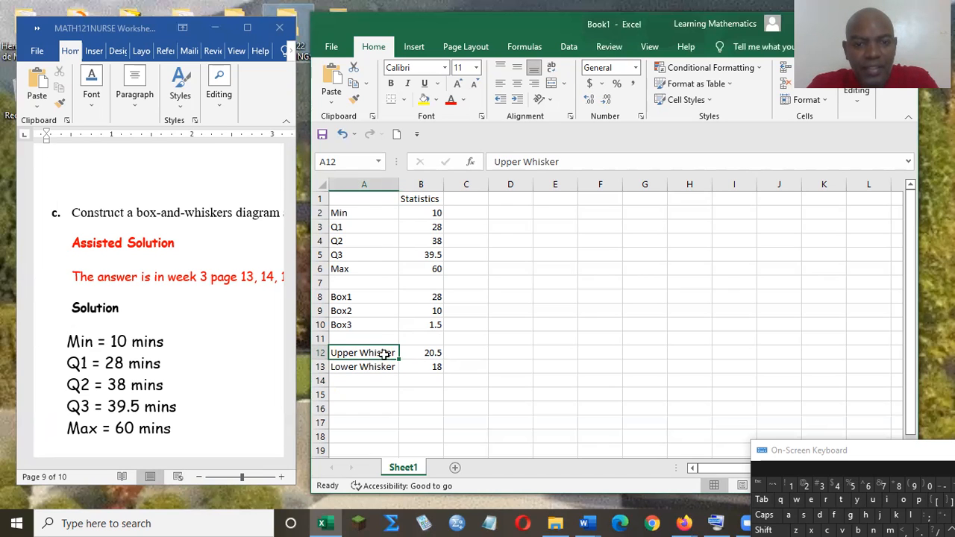
click(348, 198)
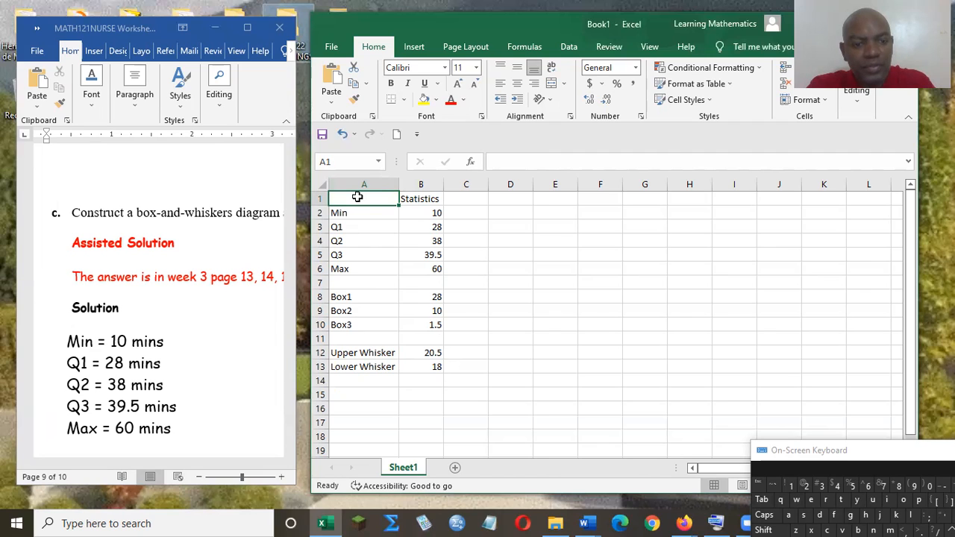
mouse_move(359, 198)
mouse_down()
mouse_move(439, 196)
mouse_move(422, 198)
mouse_up()
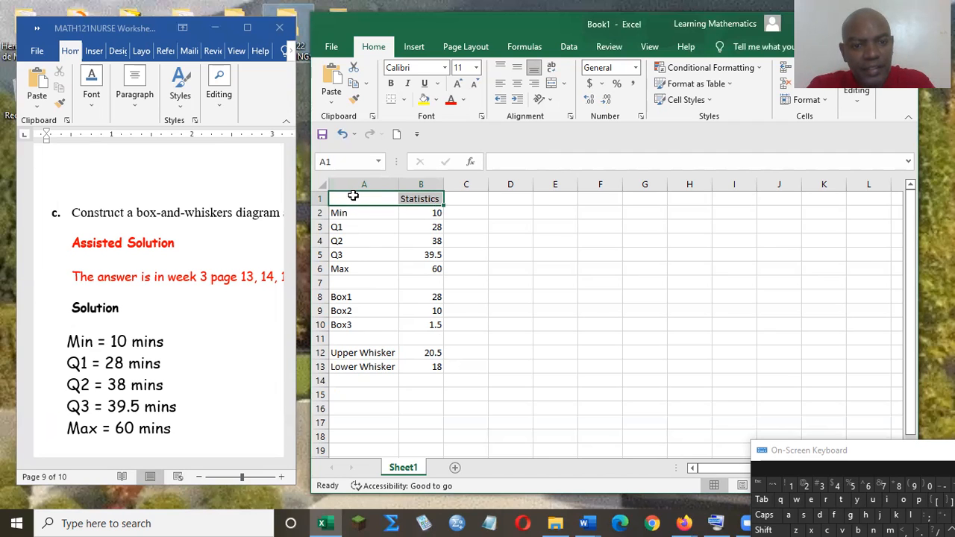
ctrl+click(348, 296)
mouse_move(348, 296)
mouse_down()
mouse_move(432, 298)
mouse_move(431, 328)
mouse_up()
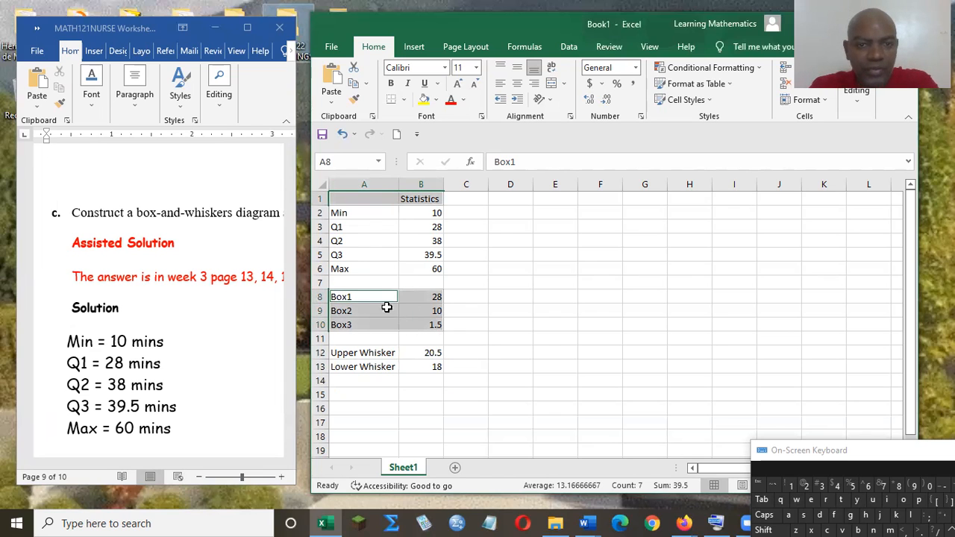
click(415, 47)
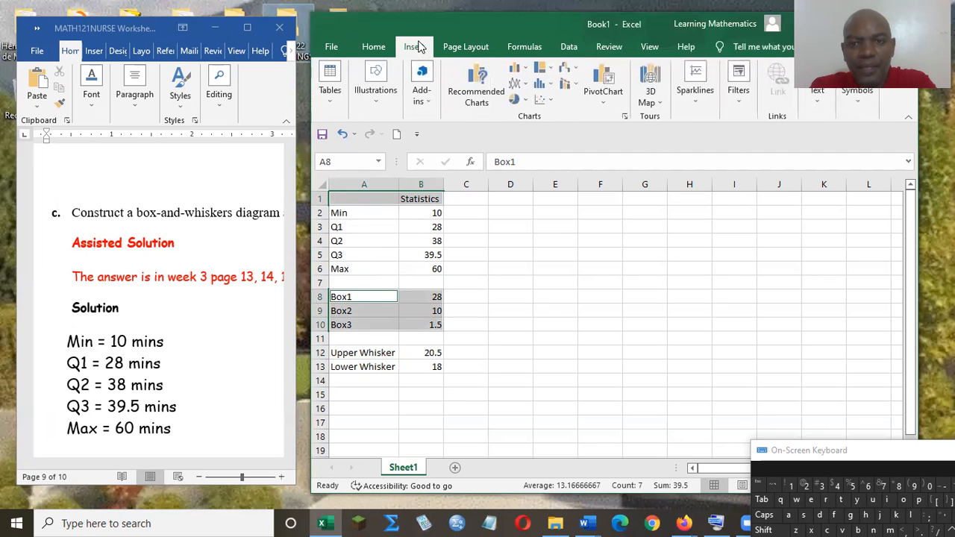
click(527, 69)
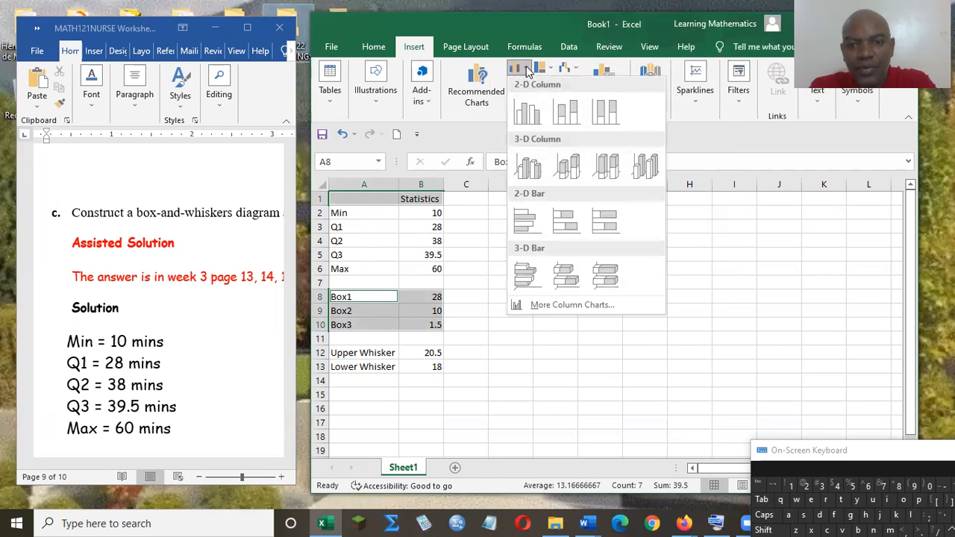
click(541, 112)
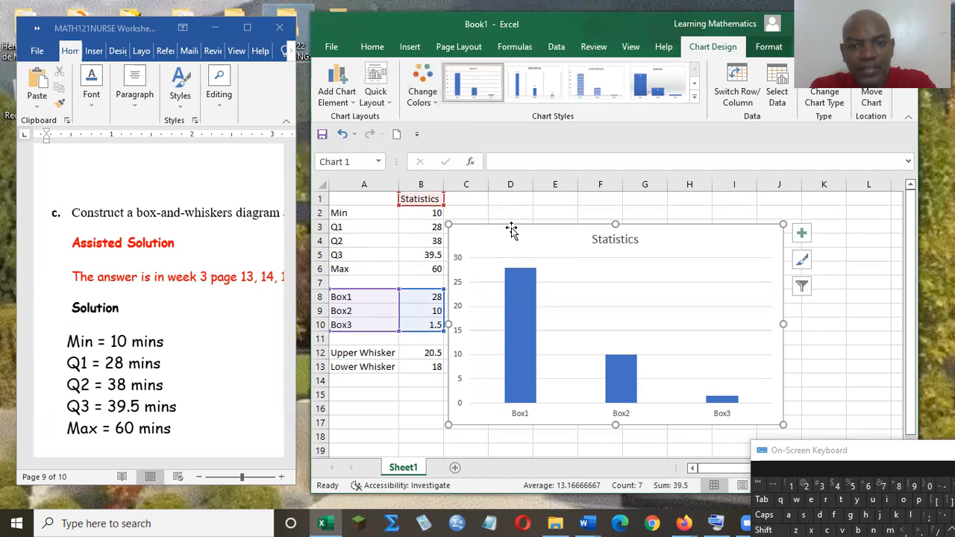
- Change the Statistics chart to a 2-D stacked column
click(410, 47)
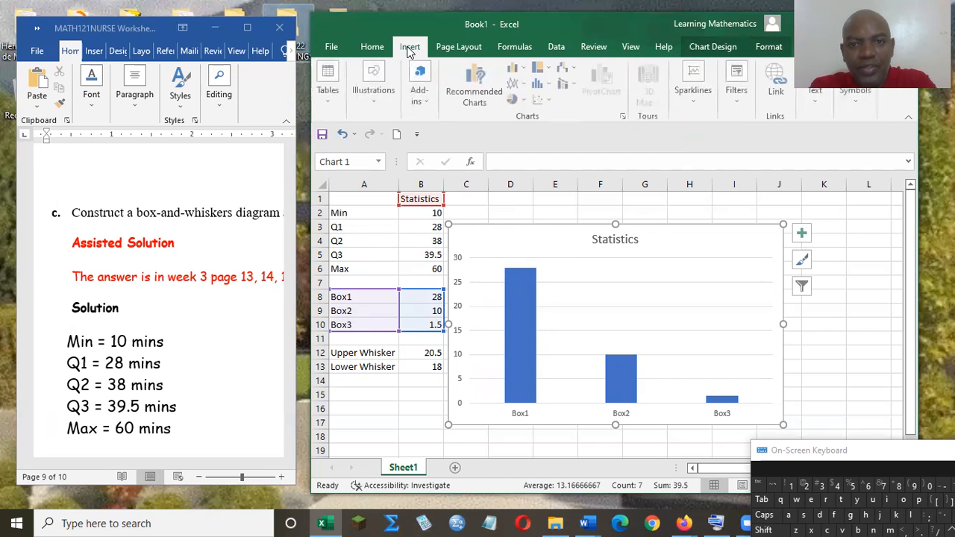
click(517, 68)
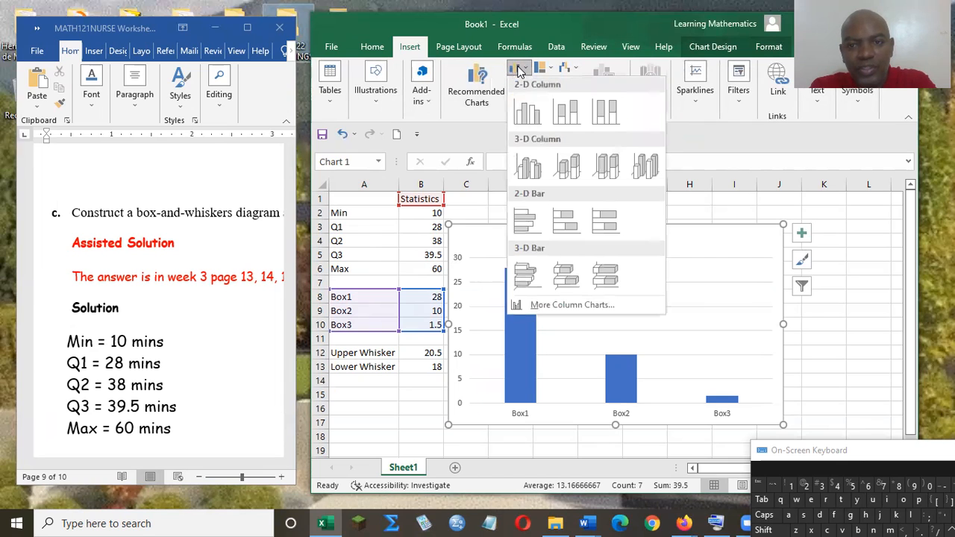
click(563, 113)
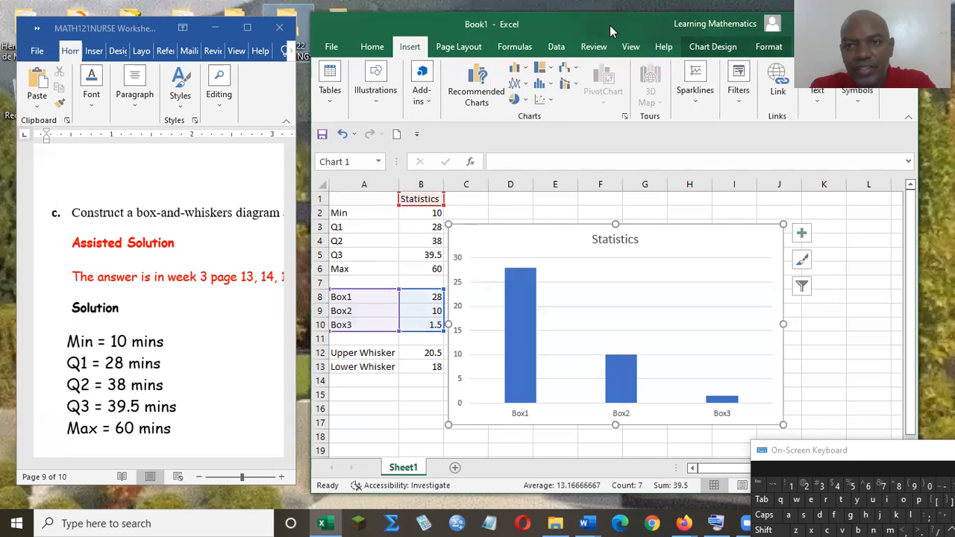
- Maximize the workbook window and switch the chart's rows and columns so the three boxes share one column
drag(603, 22, 476, 40)
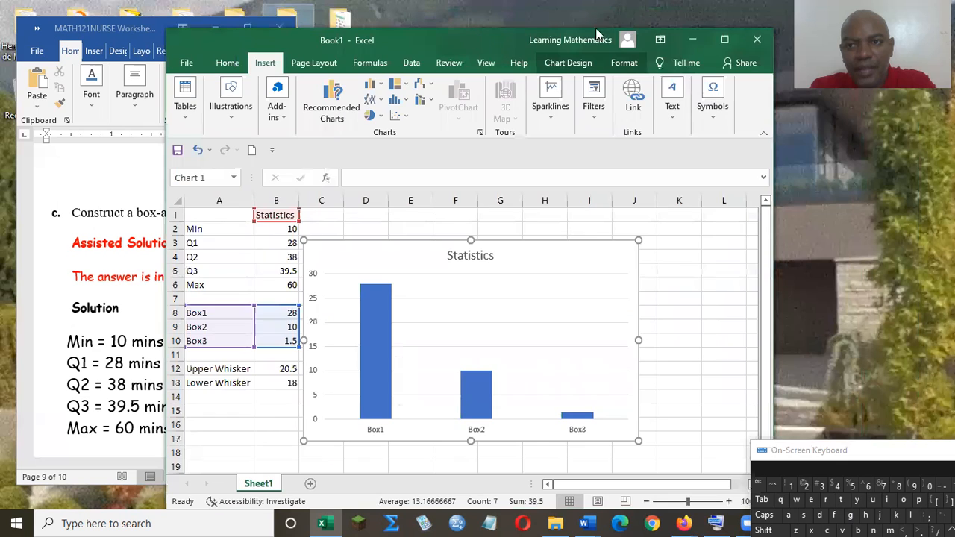
click(723, 40)
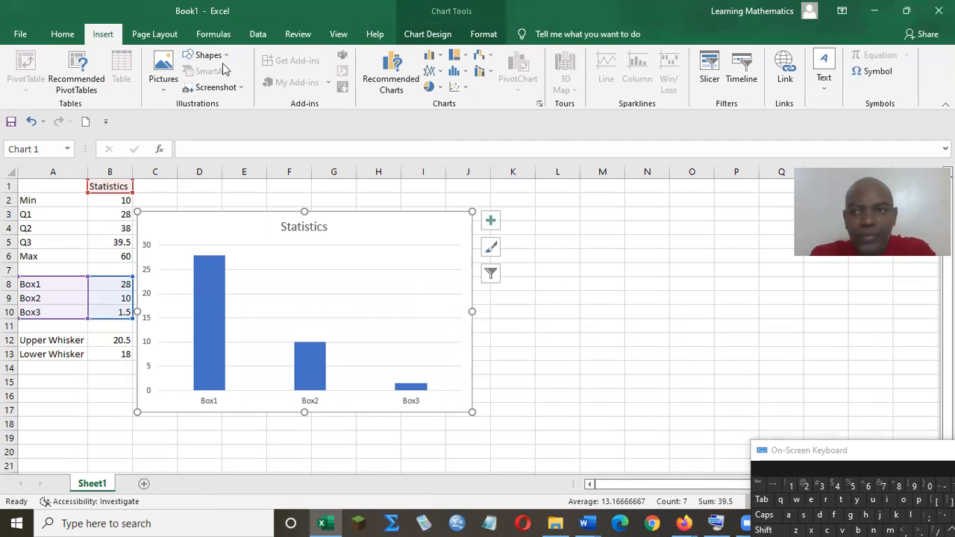
click(435, 59)
click(428, 35)
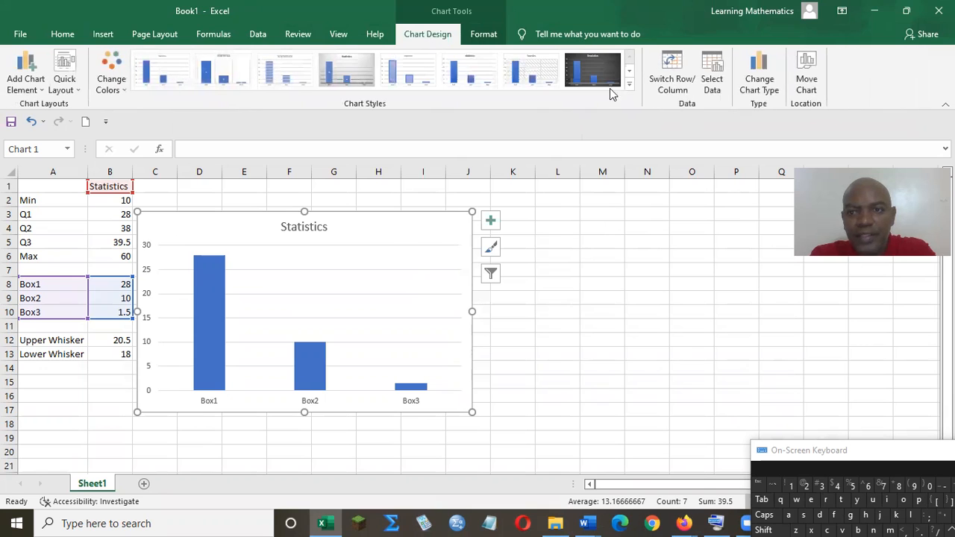
click(672, 71)
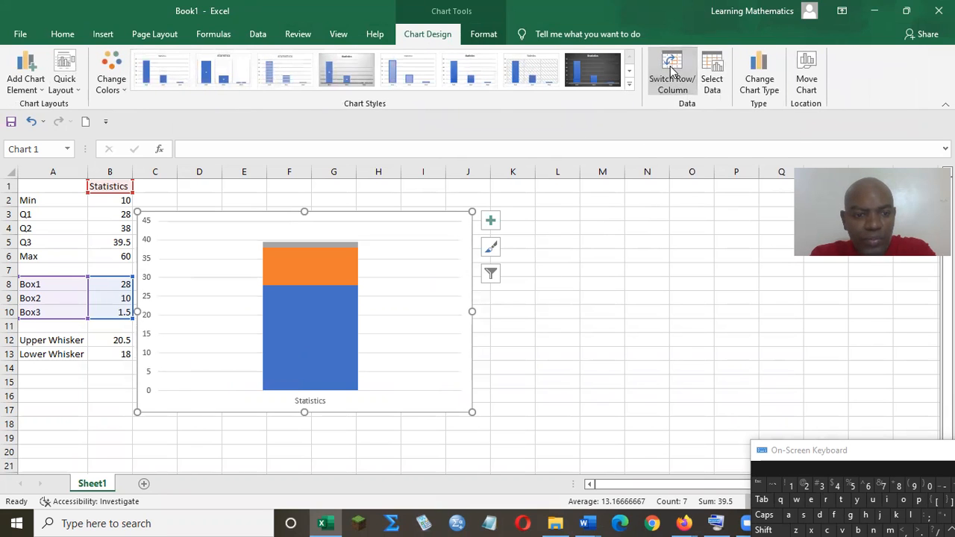
- Move the chart away from the data table and apply the 2-D stacked column type to it again
drag(379, 220, 448, 219)
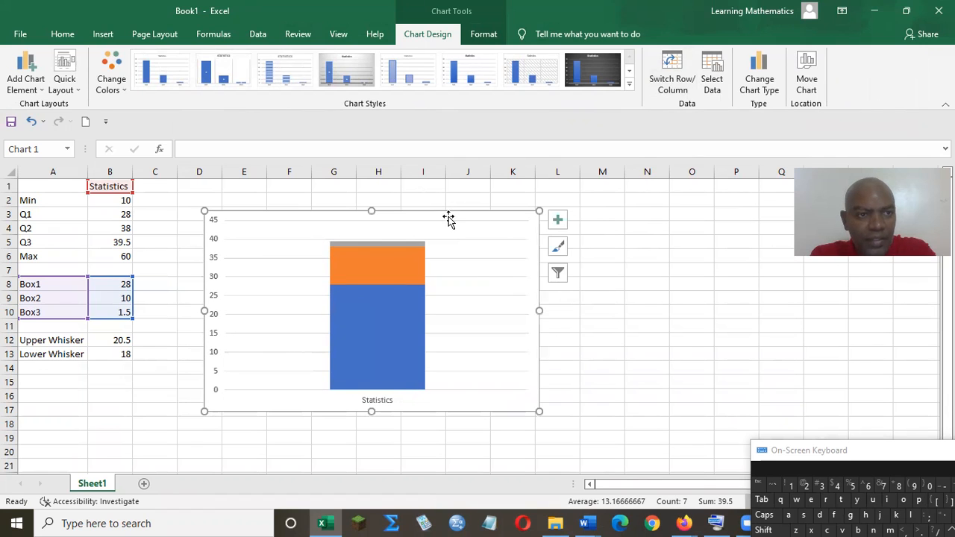
click(108, 42)
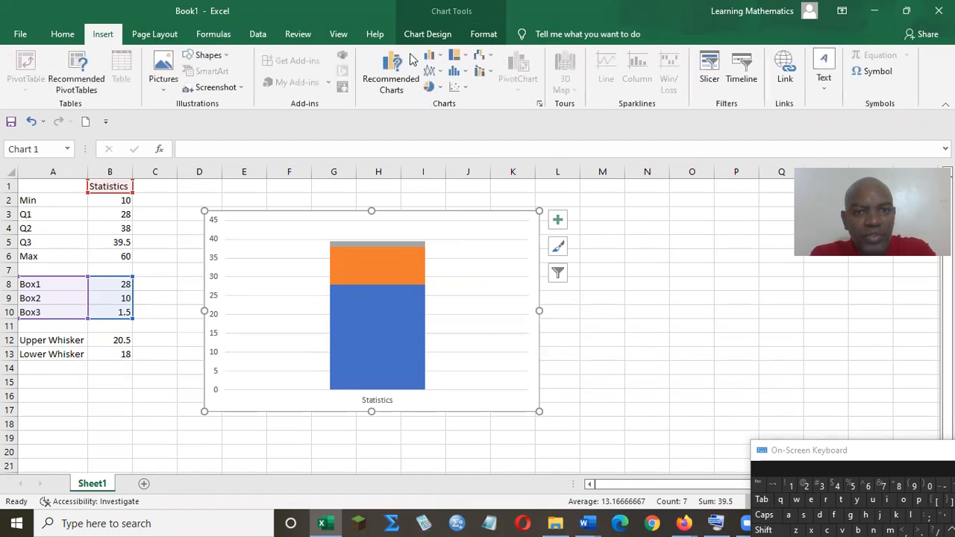
click(433, 56)
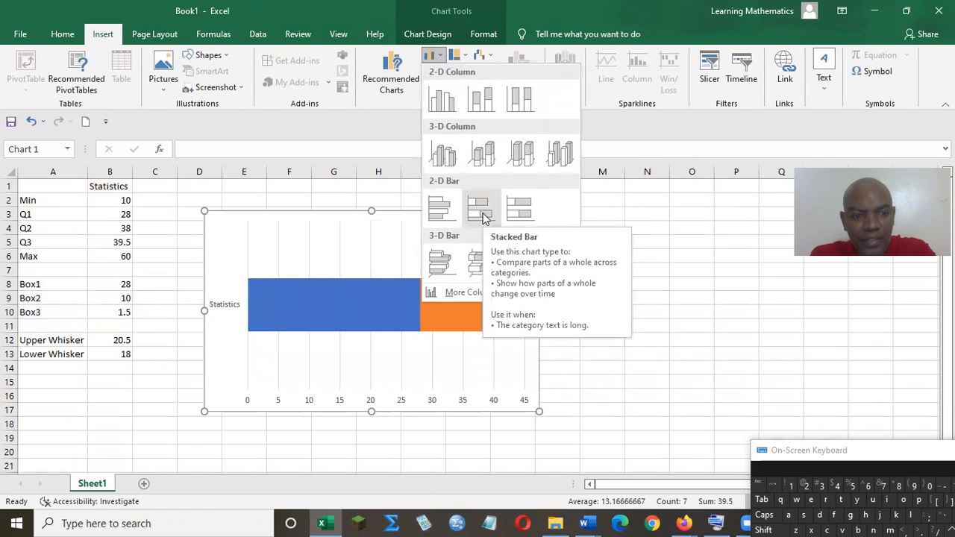
click(483, 100)
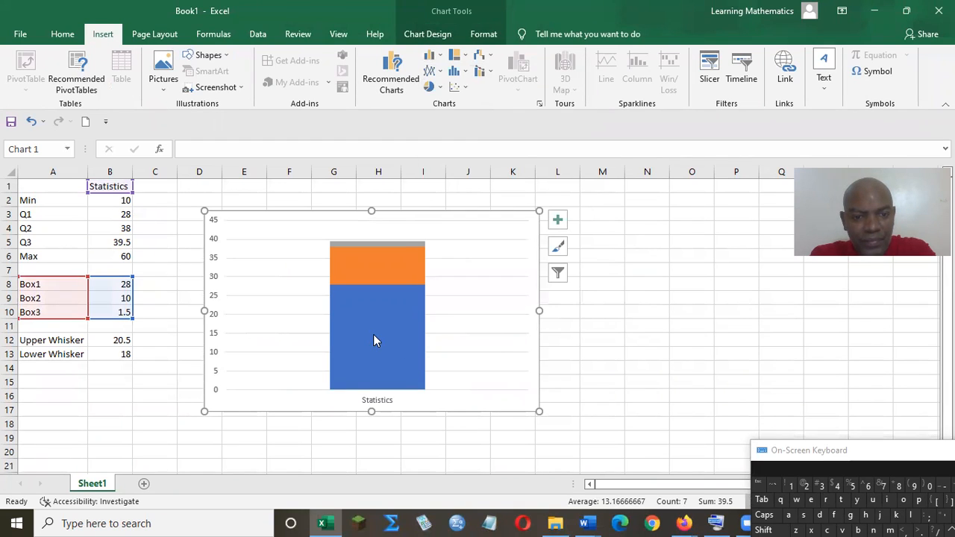
- Remove the fill from the Box1 series in the stacked column chart
click(375, 341)
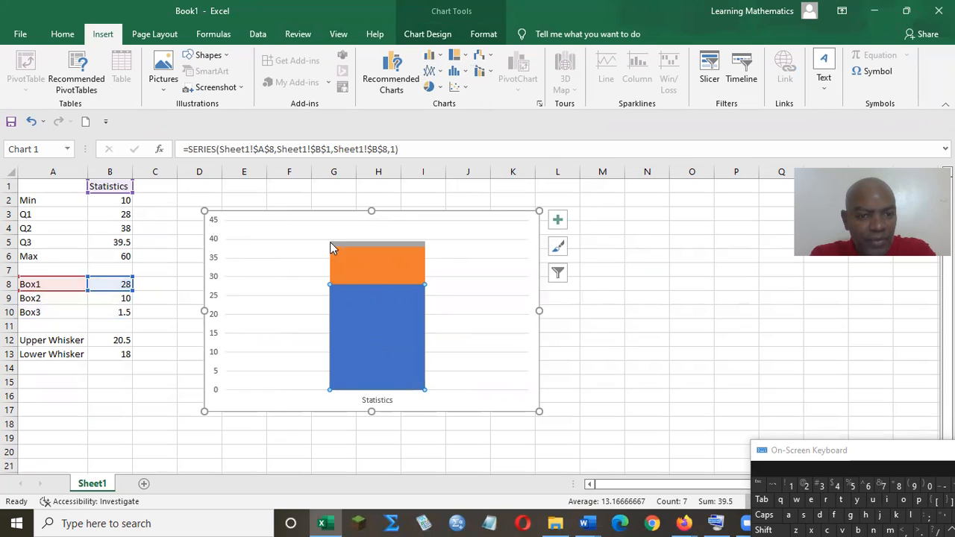
mouse_move(367, 314)
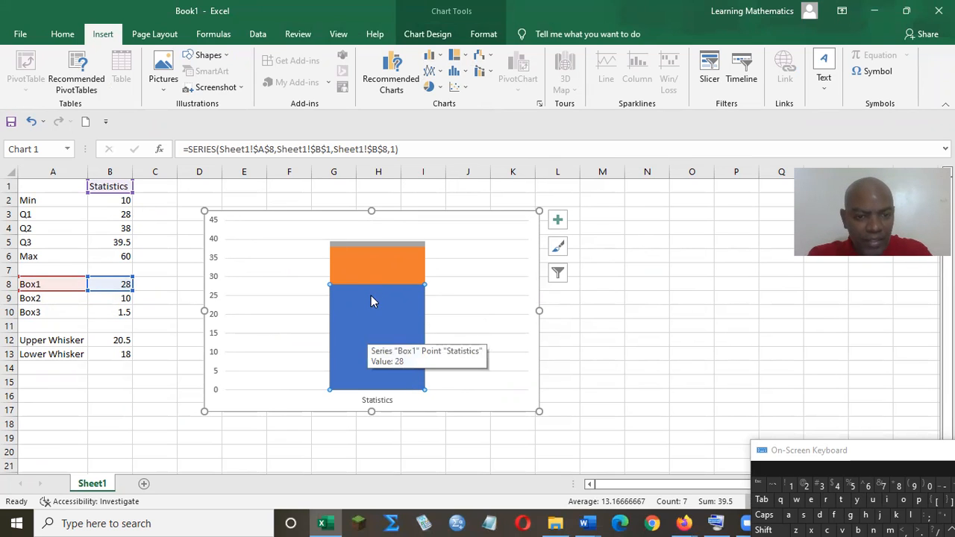
key(shift)
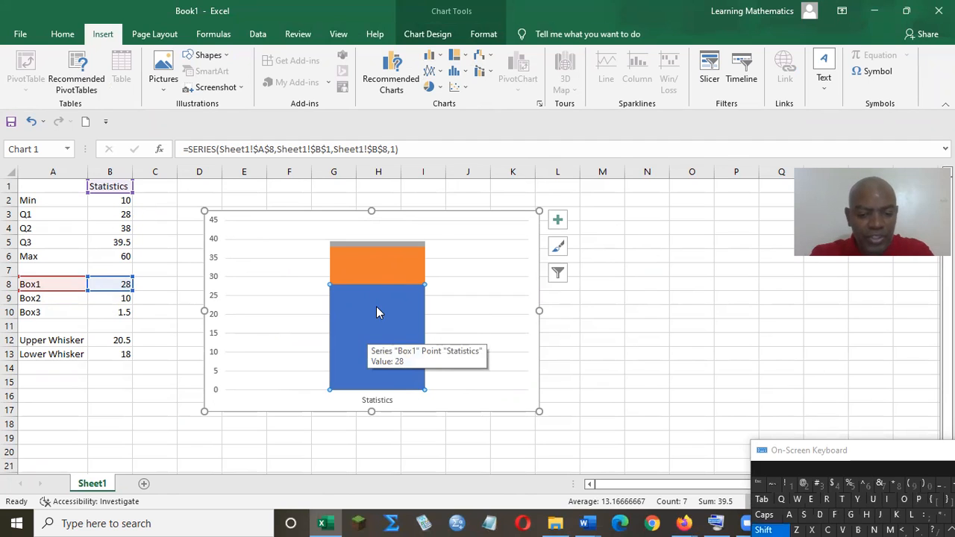
key(shift+F10)
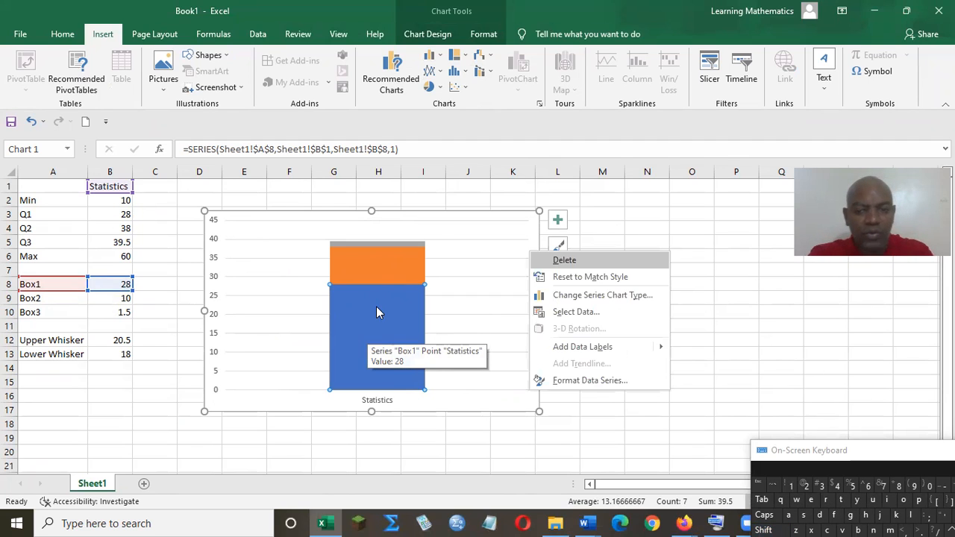
click(576, 381)
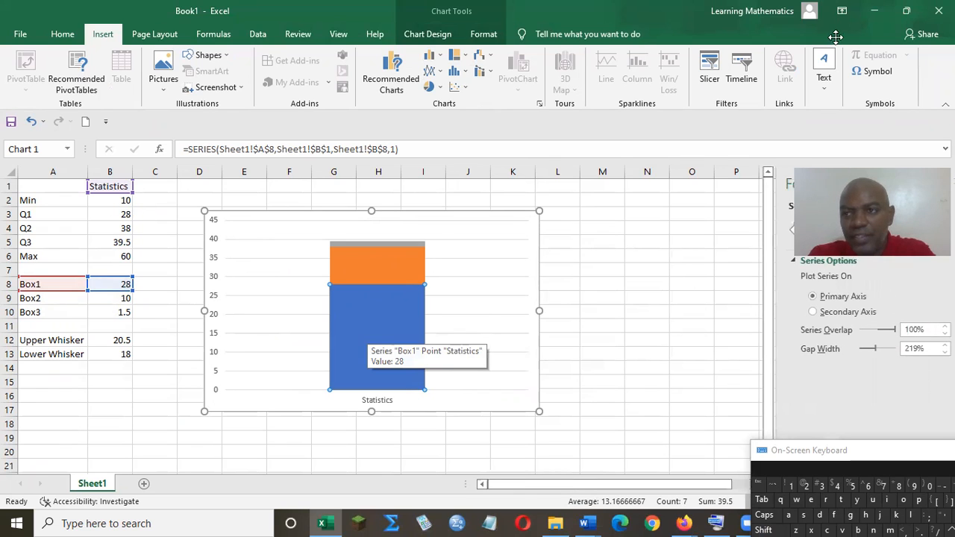
drag(836, 194, 836, 37)
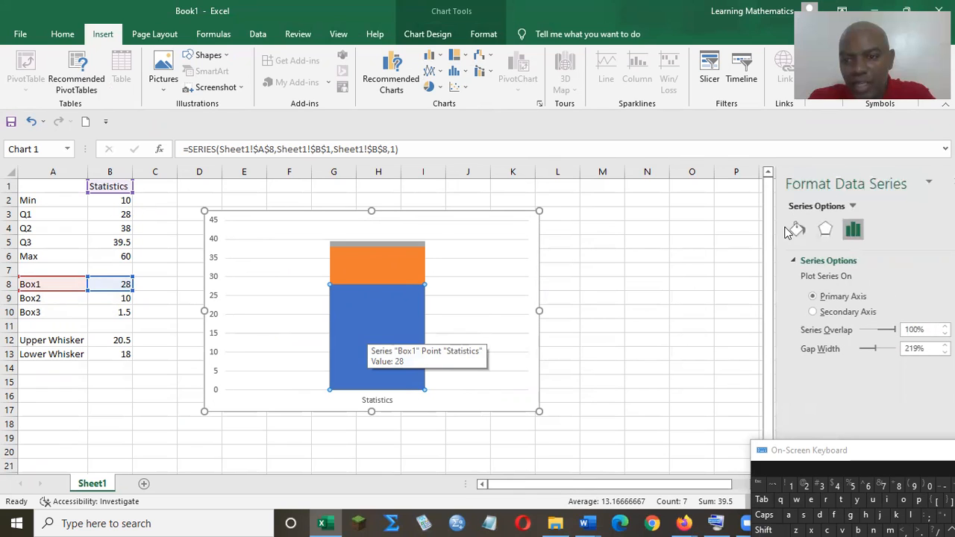
click(797, 226)
click(784, 261)
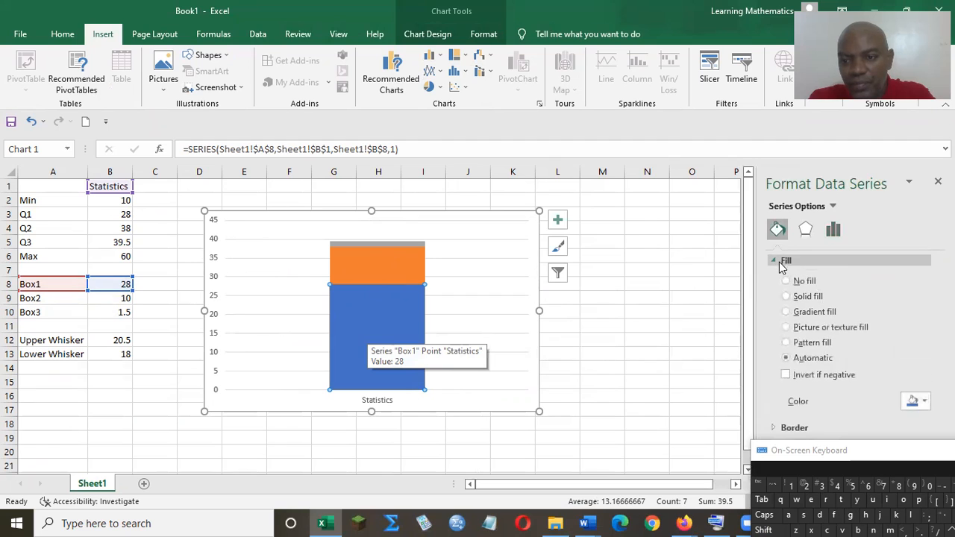
click(787, 281)
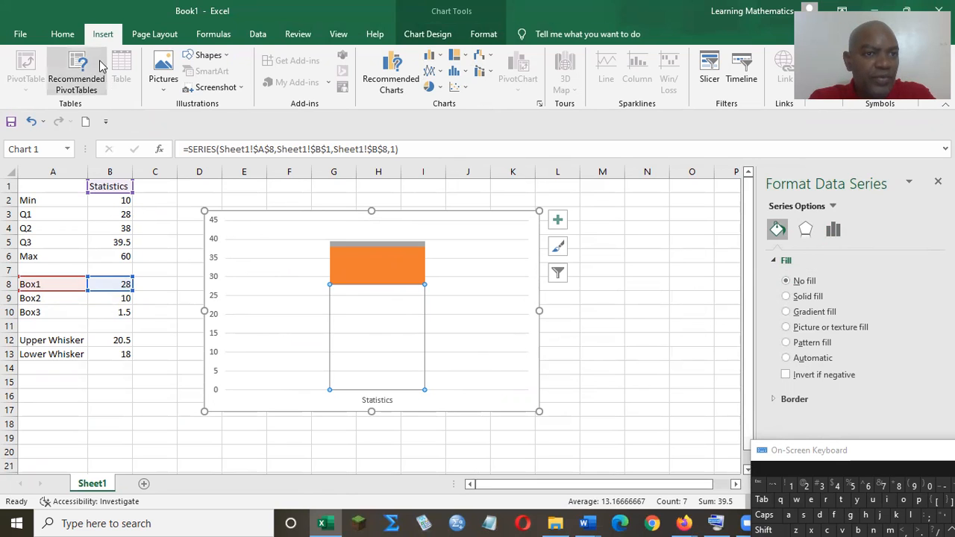
- Add error bars to the Box1 series and set their direction to Minus
click(420, 37)
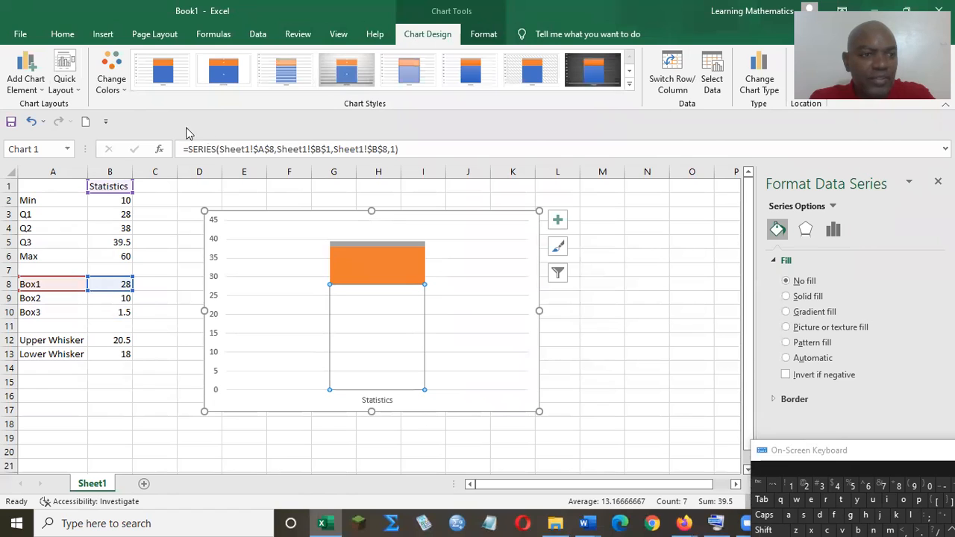
click(29, 67)
mouse_move(52, 190)
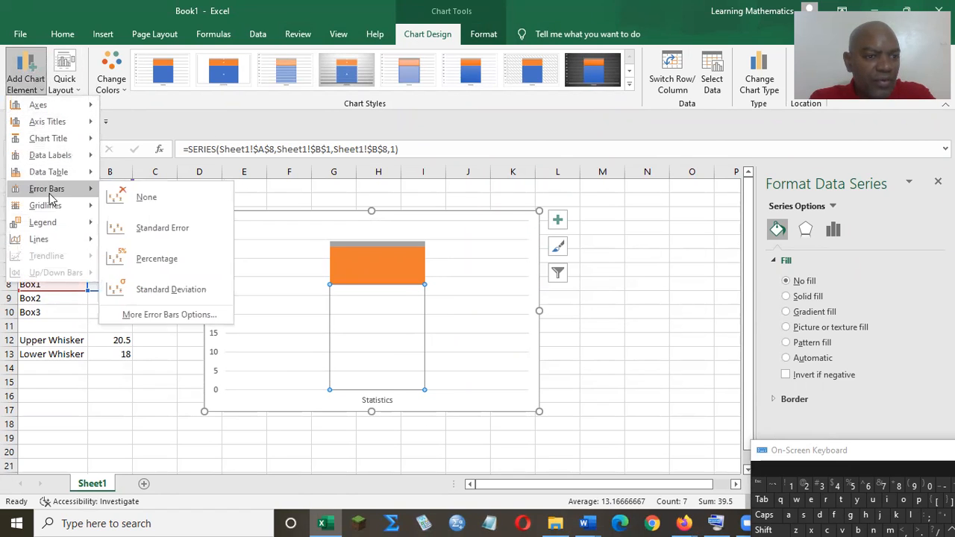
click(160, 315)
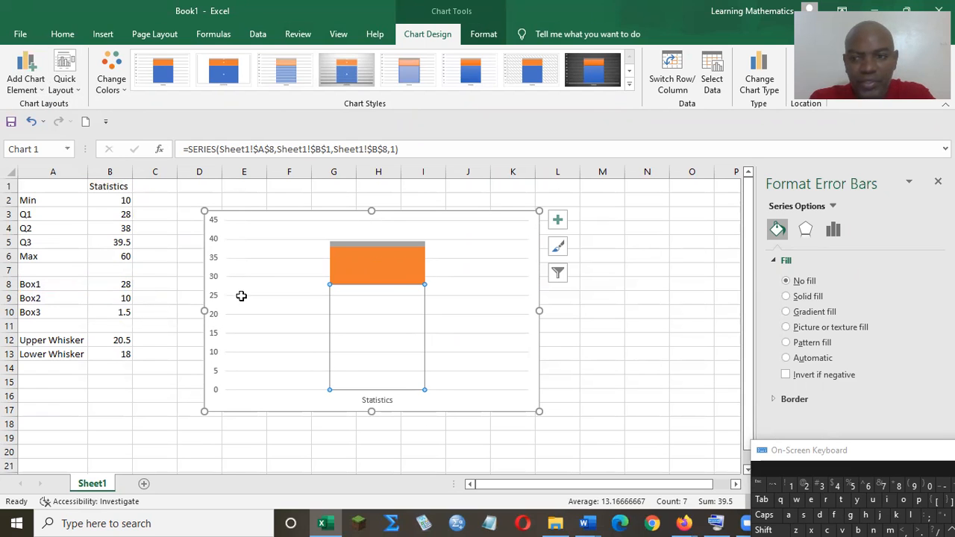
click(836, 230)
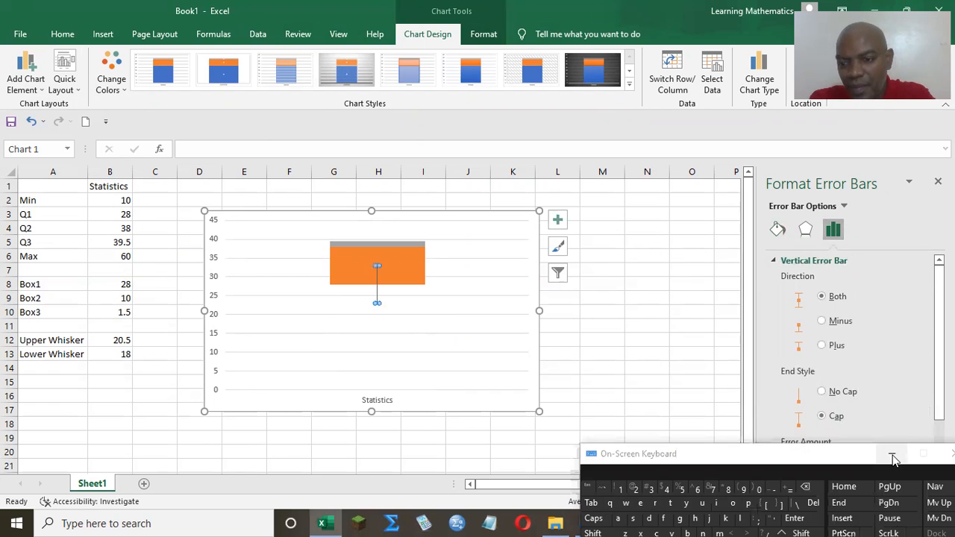
click(891, 455)
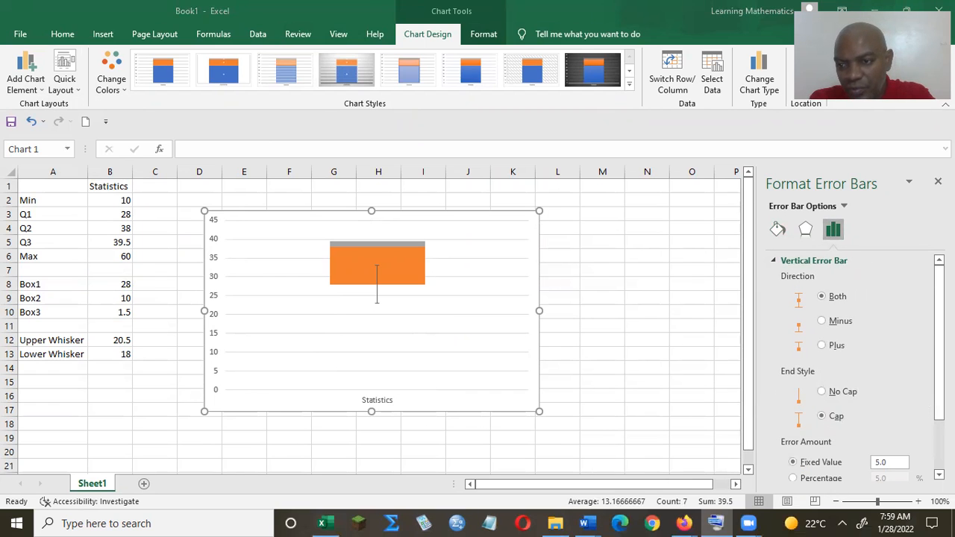
click(822, 321)
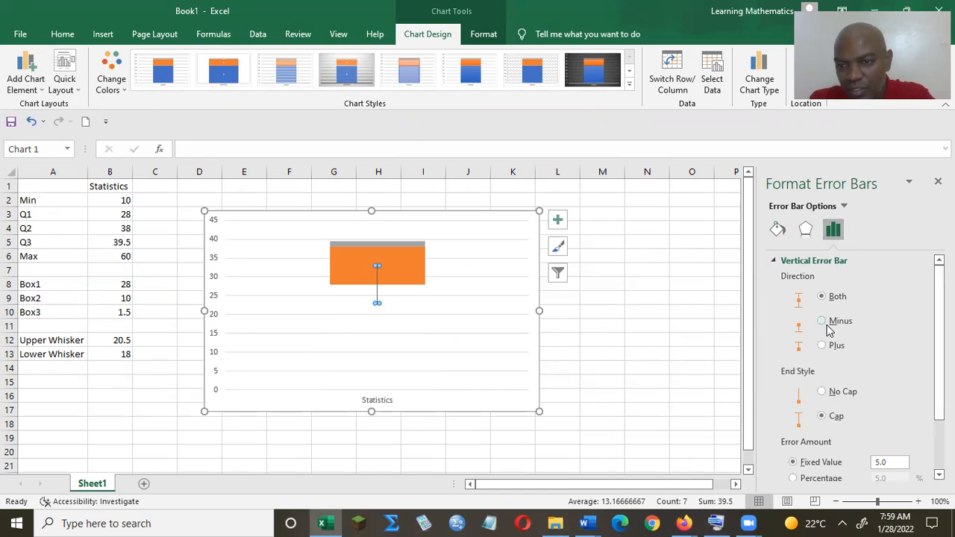
- Give the Box1 error bars a custom negative error value taken from the Lower Whisker cell, =Sheet1!$B$13
scroll(929, 388, down, 2)
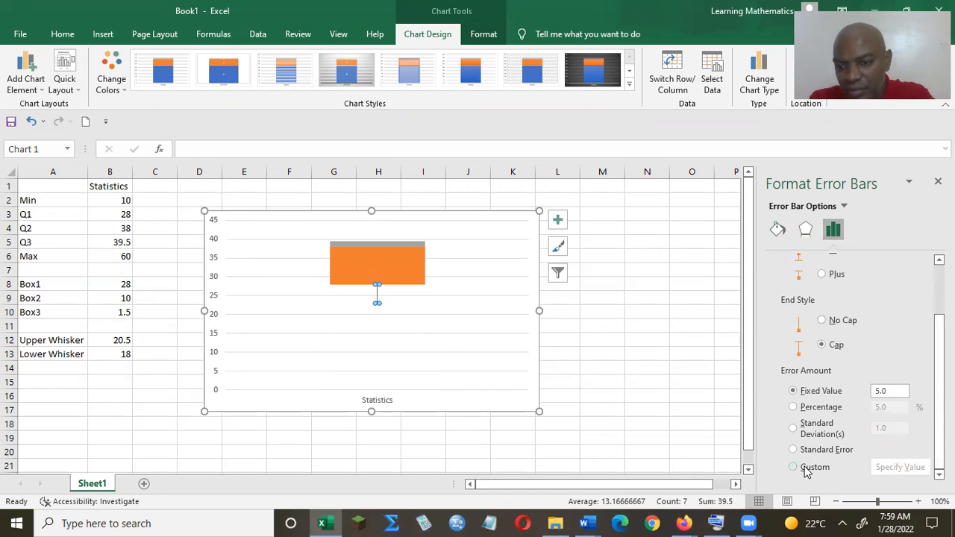
click(905, 468)
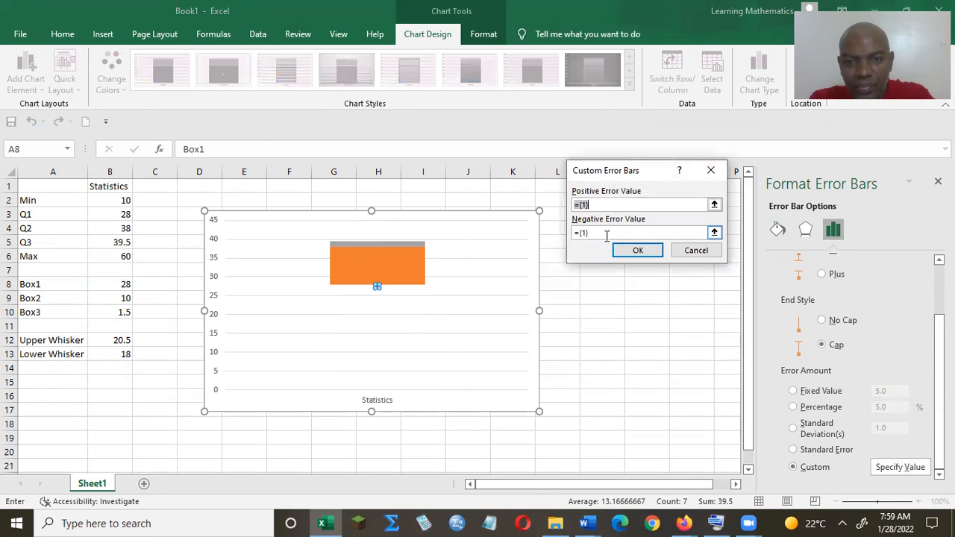
click(608, 232)
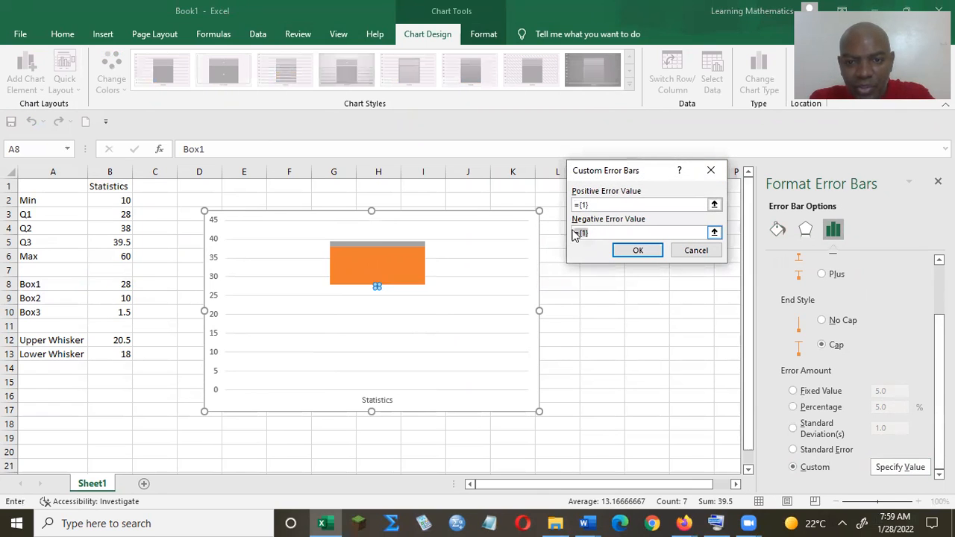
key(BackSpace)
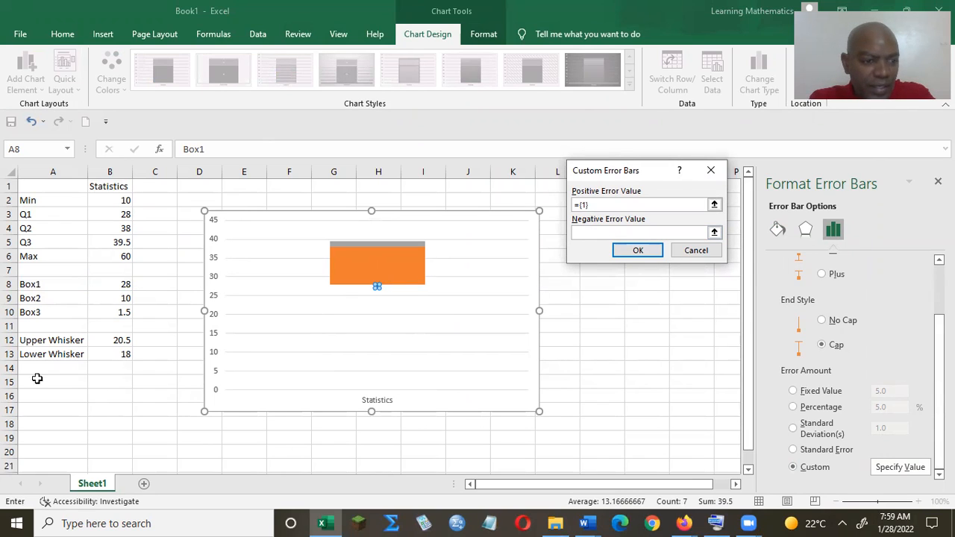
click(114, 356)
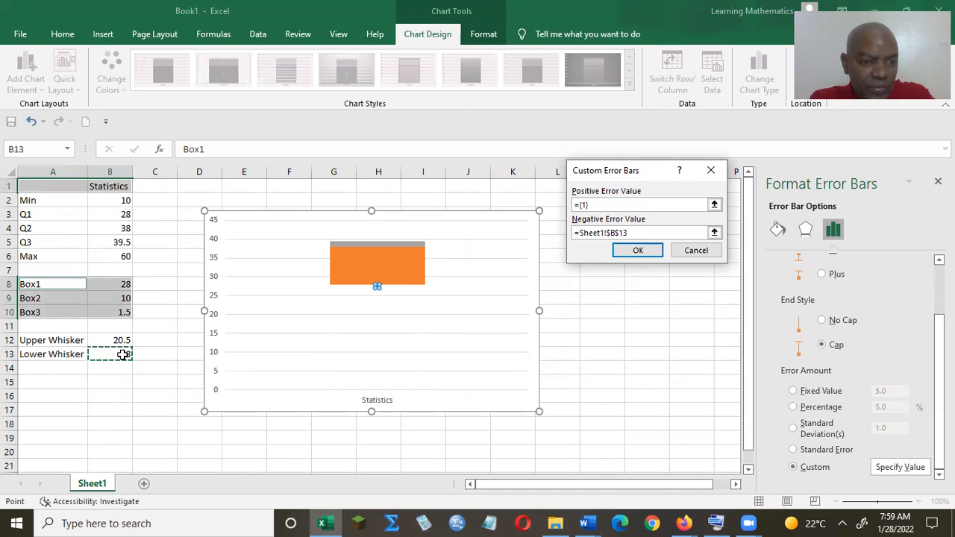
click(639, 250)
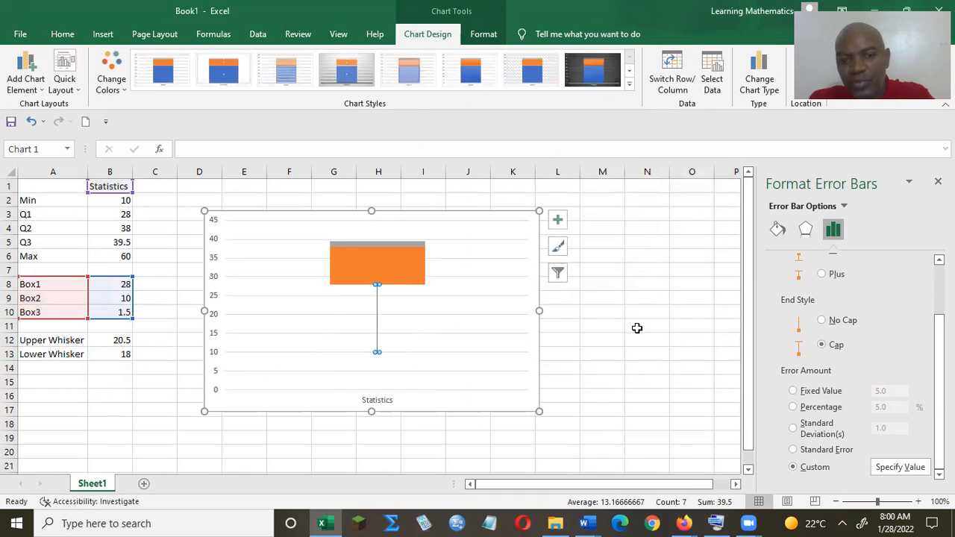
- Add error bars to the Box3 series at the top of the stacked column
click(395, 244)
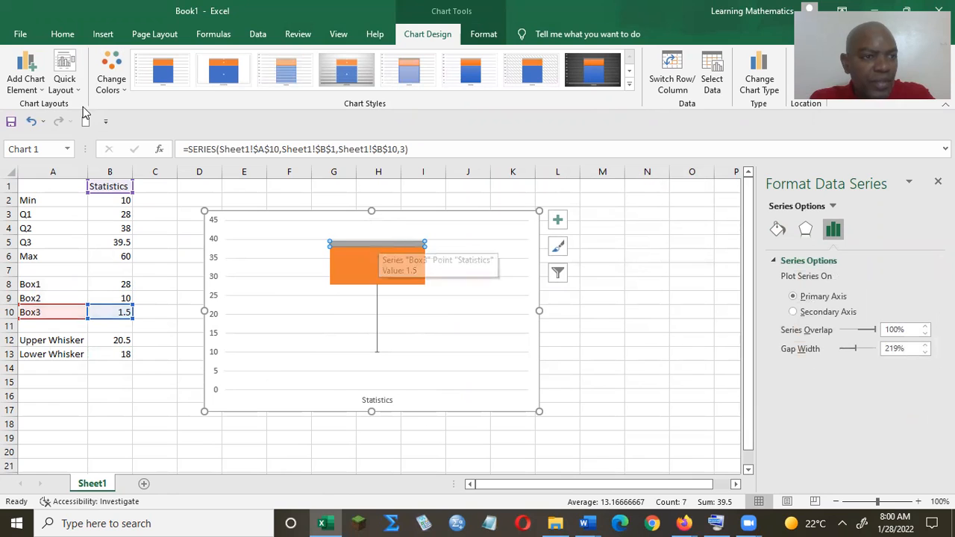
click(25, 79)
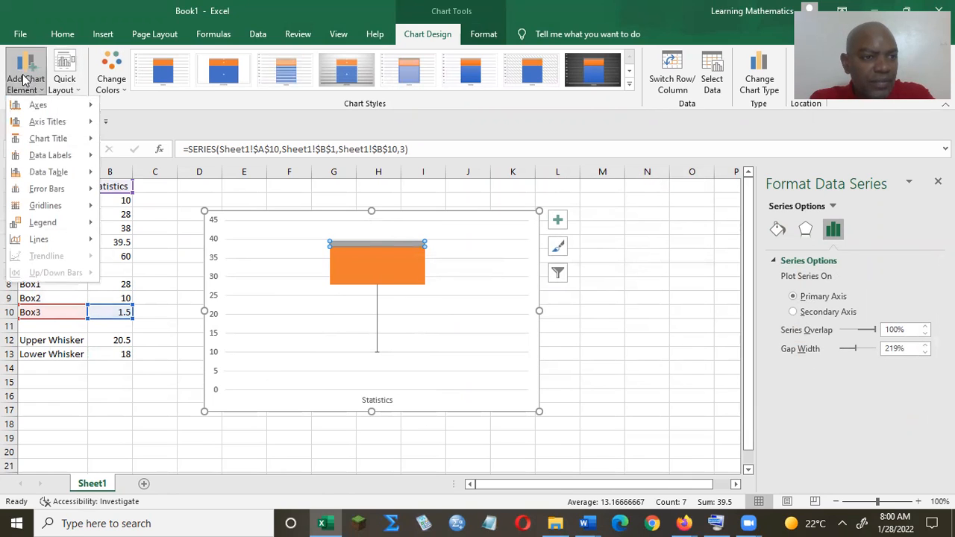
mouse_move(45, 191)
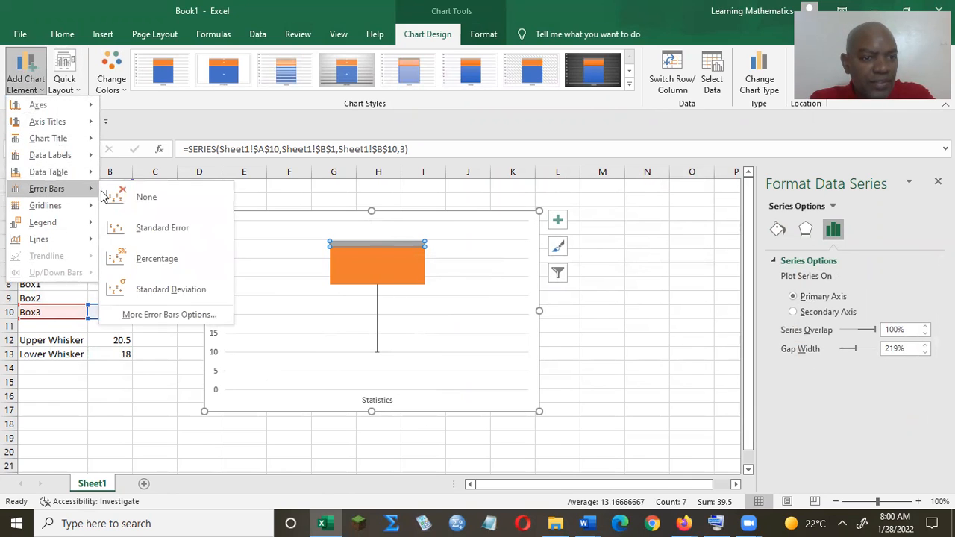
click(152, 314)
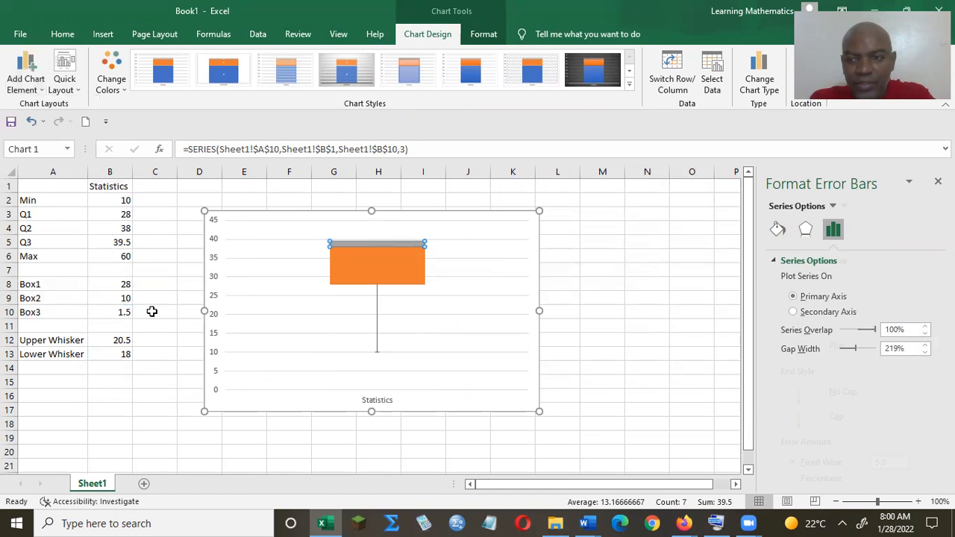
click(151, 311)
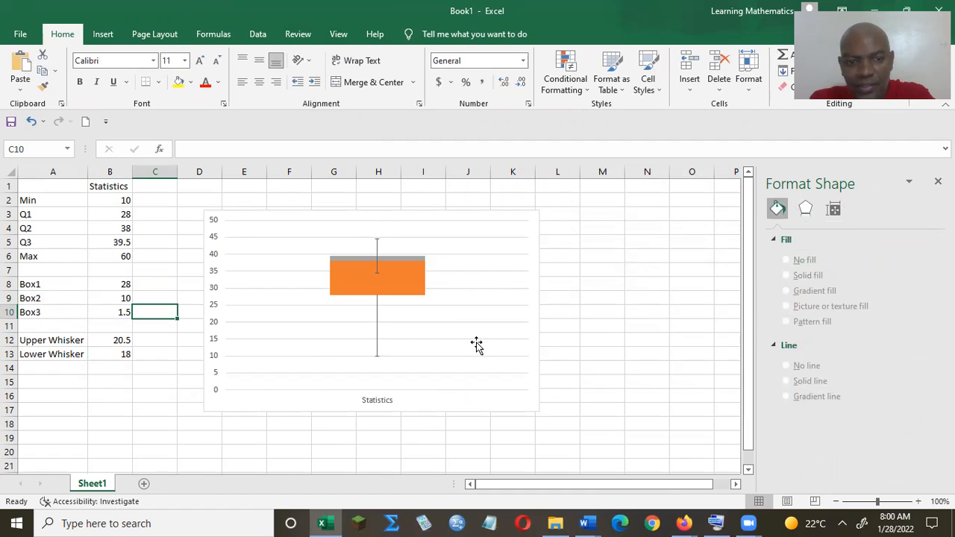
- Select the Box3 error bars and set their direction to Plus
click(407, 259)
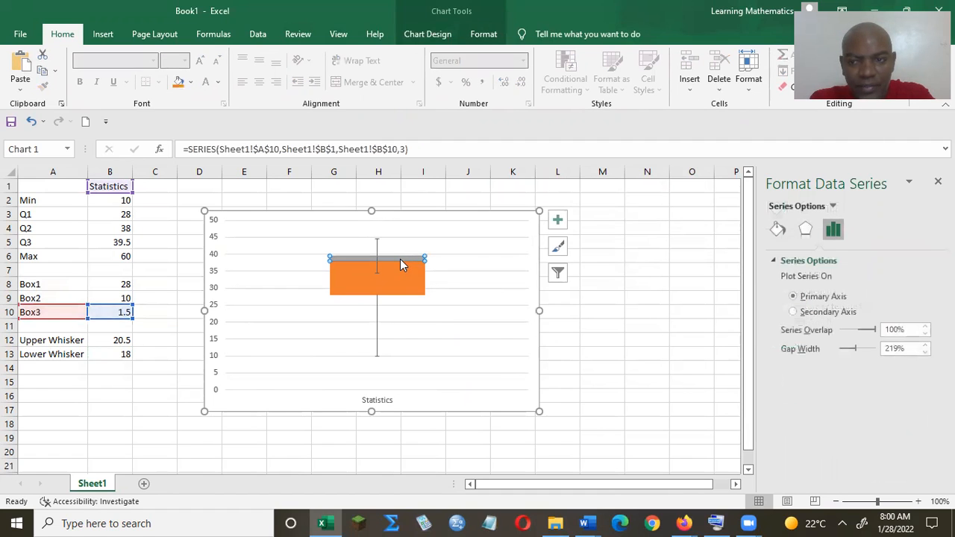
click(833, 207)
click(833, 207)
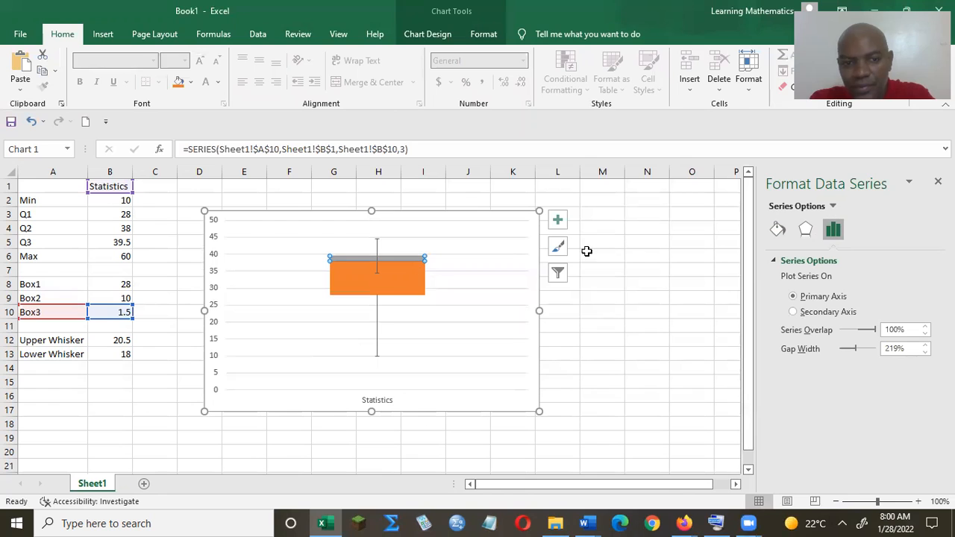
click(380, 241)
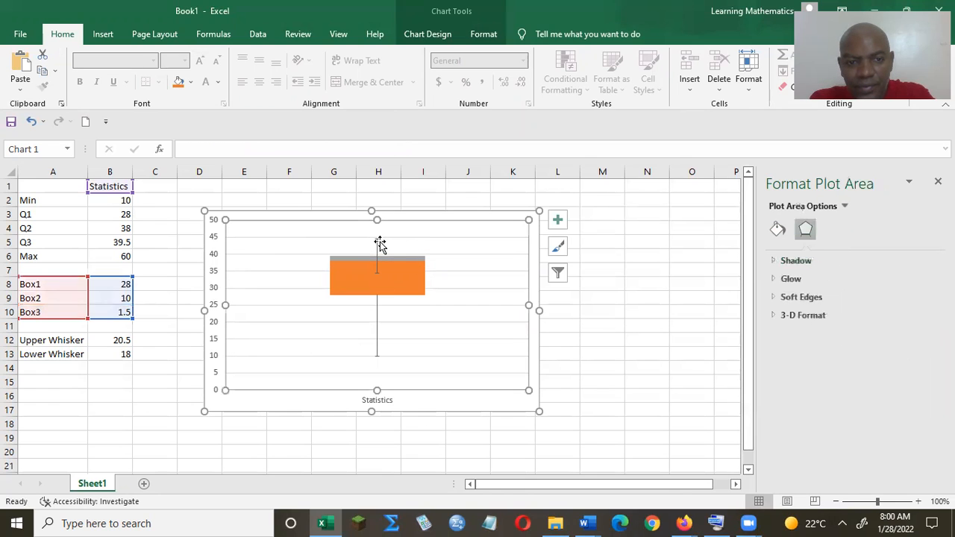
click(378, 248)
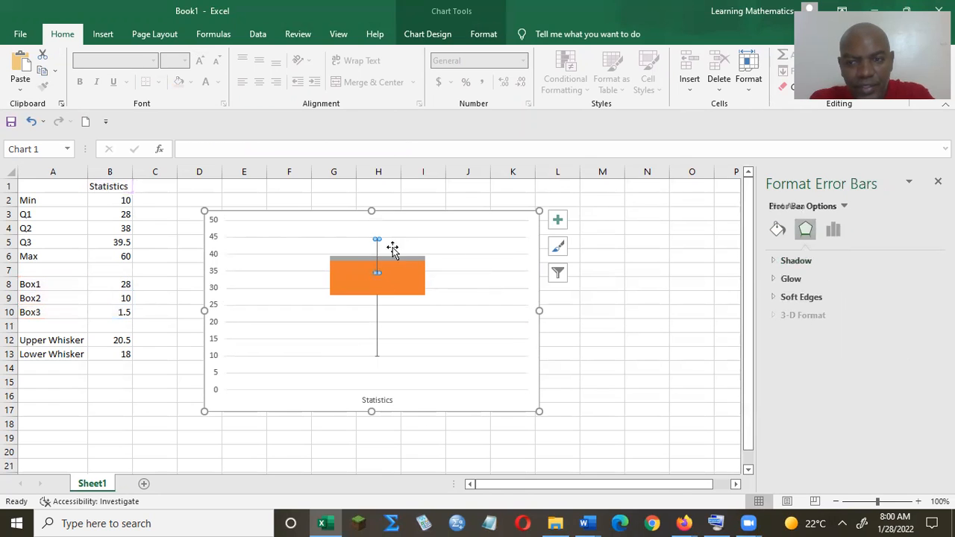
click(833, 230)
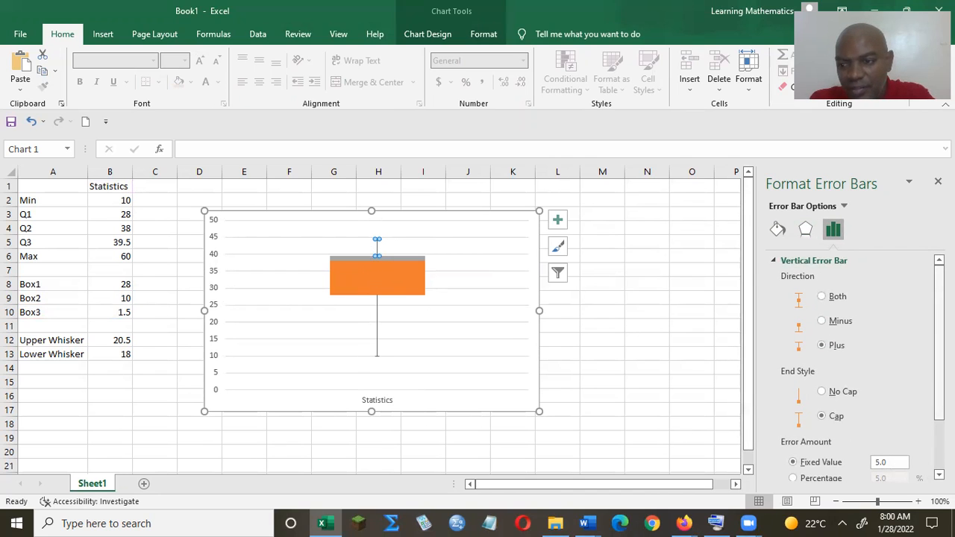
- Give the Box3 error bars a custom positive error value taken from the Upper Whisker cell, =Sheet1!$B$12
scroll(803, 470, down, 2)
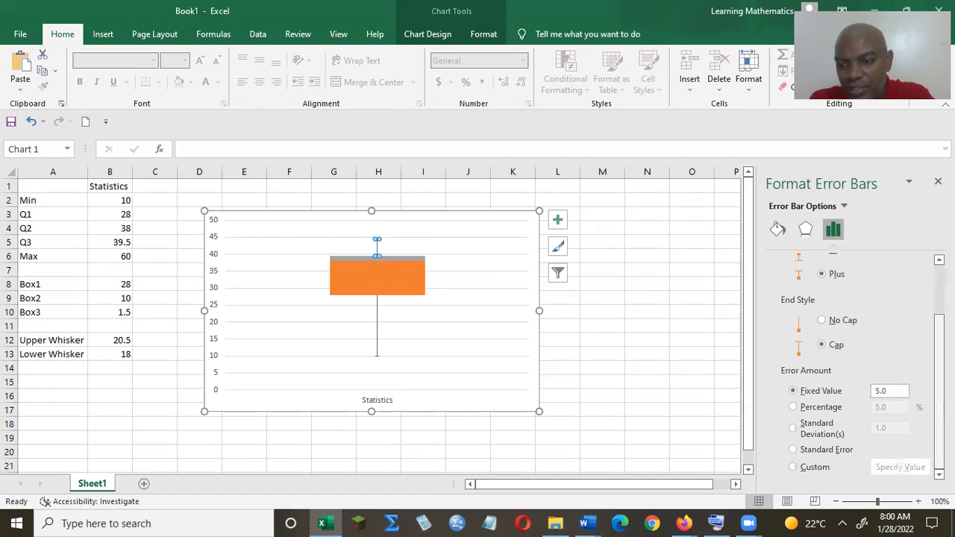
click(803, 470)
click(907, 467)
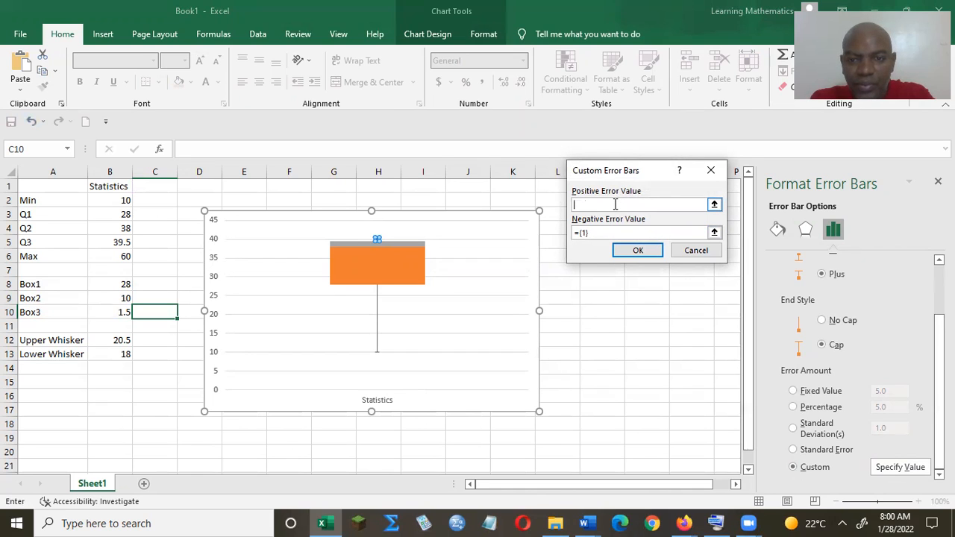
click(113, 340)
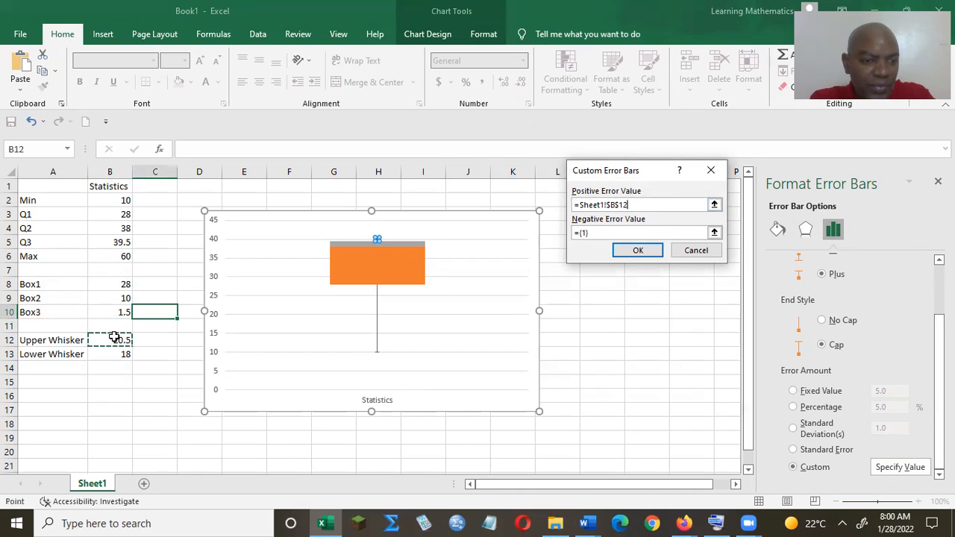
click(638, 250)
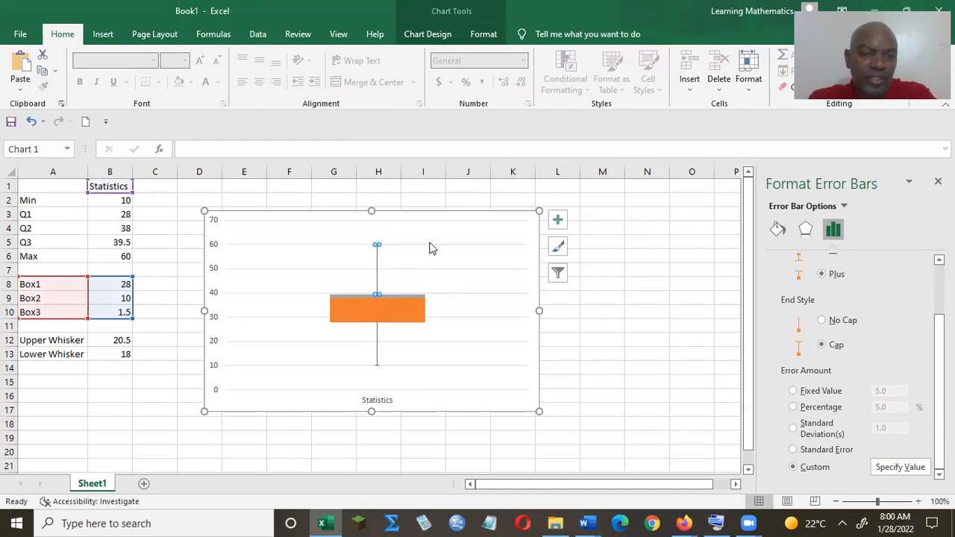
click(462, 225)
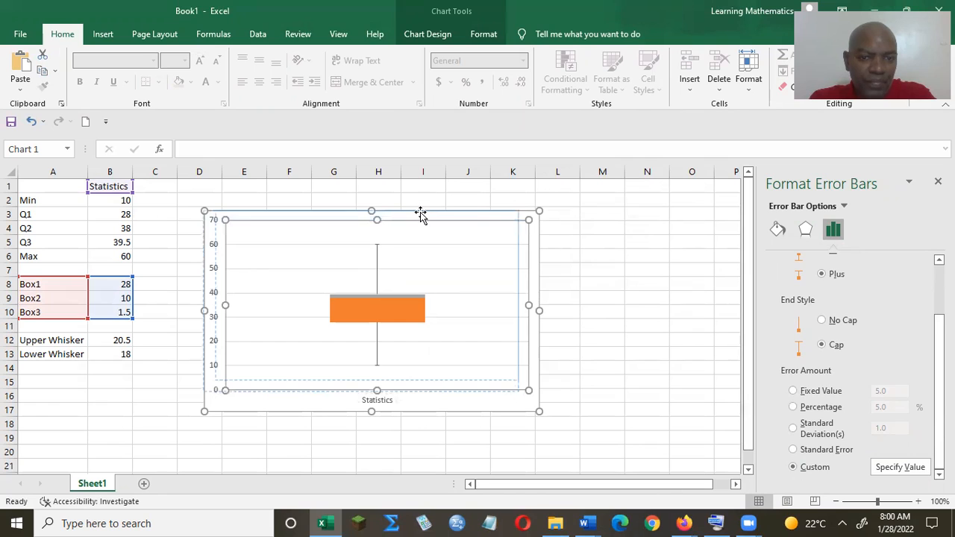
- Shift the plot area slightly within the chart and change the chart type to 2-D Stacked Bar
drag(420, 215, 423, 216)
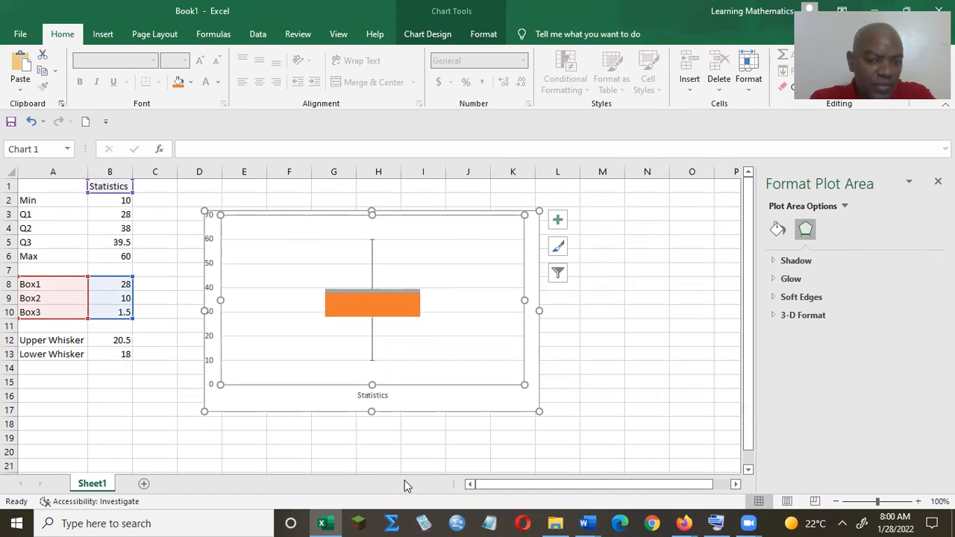
click(111, 37)
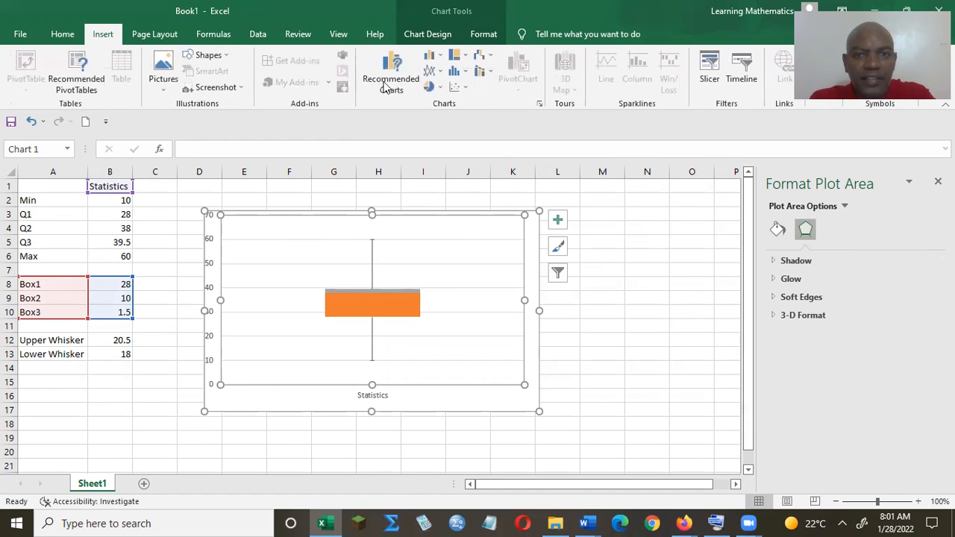
click(438, 55)
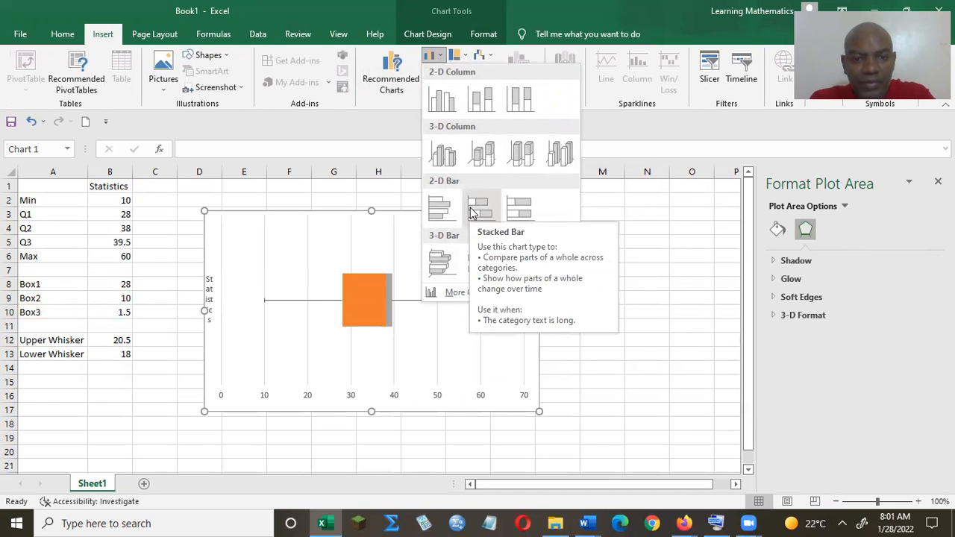
key(Escape)
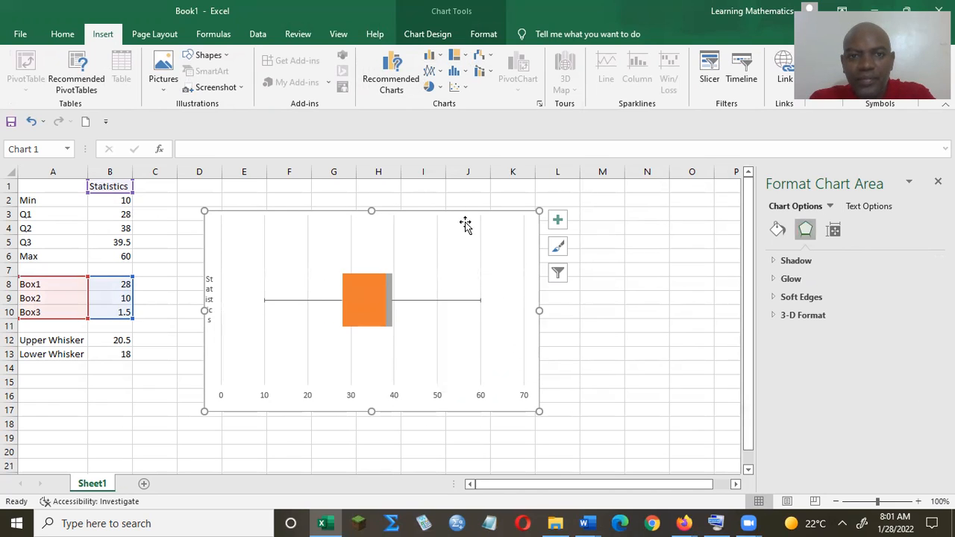
click(464, 90)
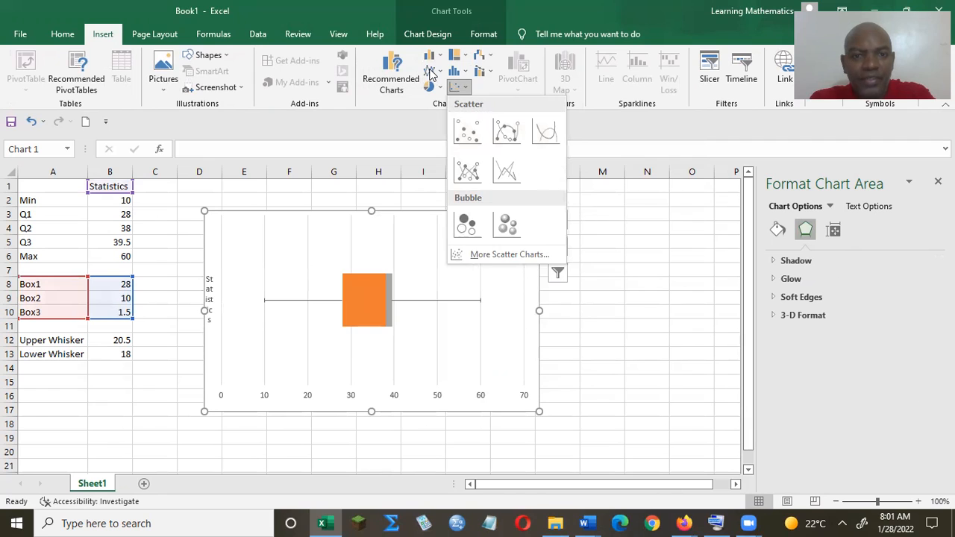
click(404, 127)
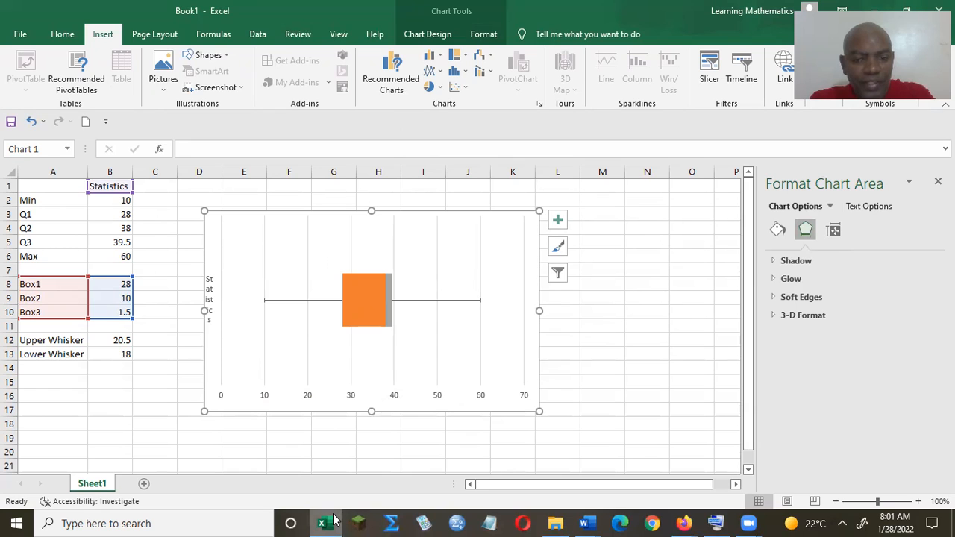
- Delete the vertical category axis with the Statistics label from the chart
click(215, 298)
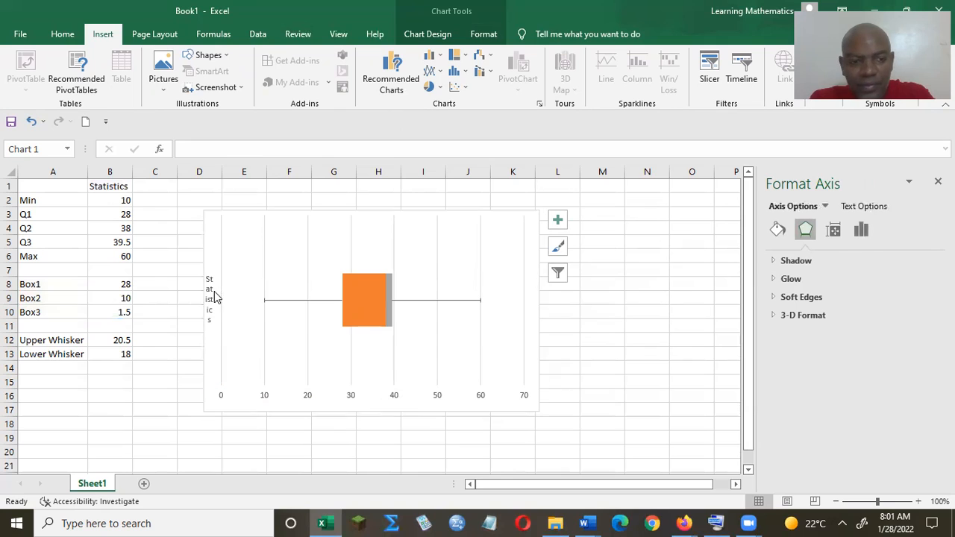
key(Delete)
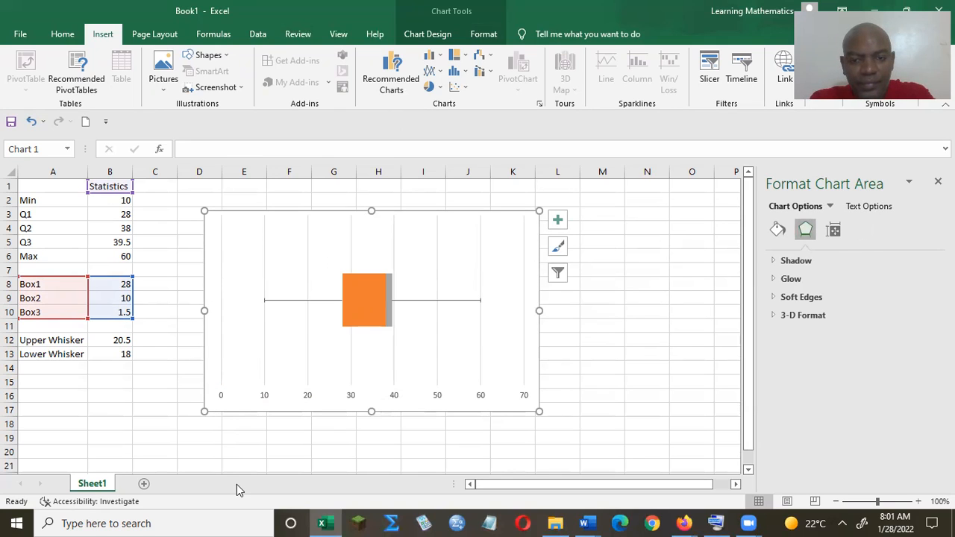
- Reapply the 2-D Stacked Bar type to the box-and-whiskers chart
click(433, 55)
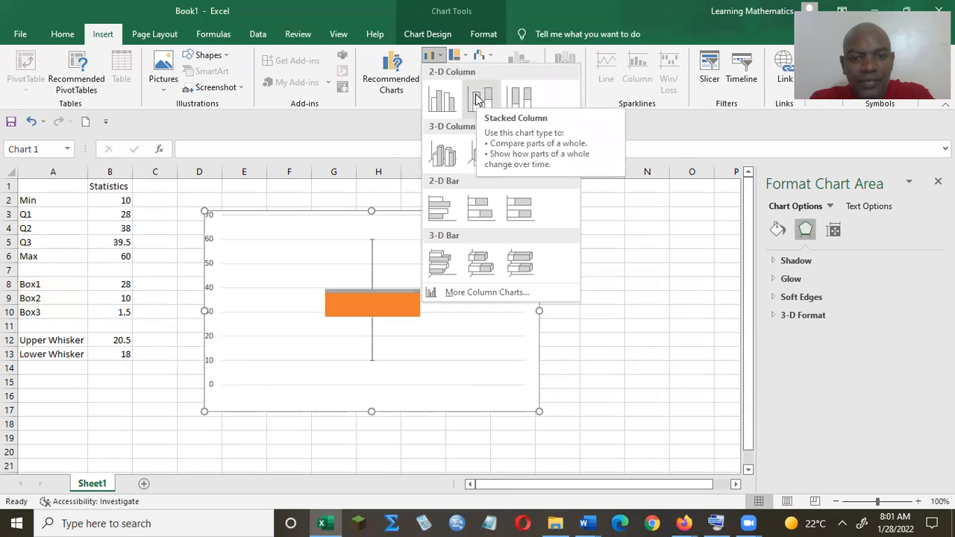
click(483, 212)
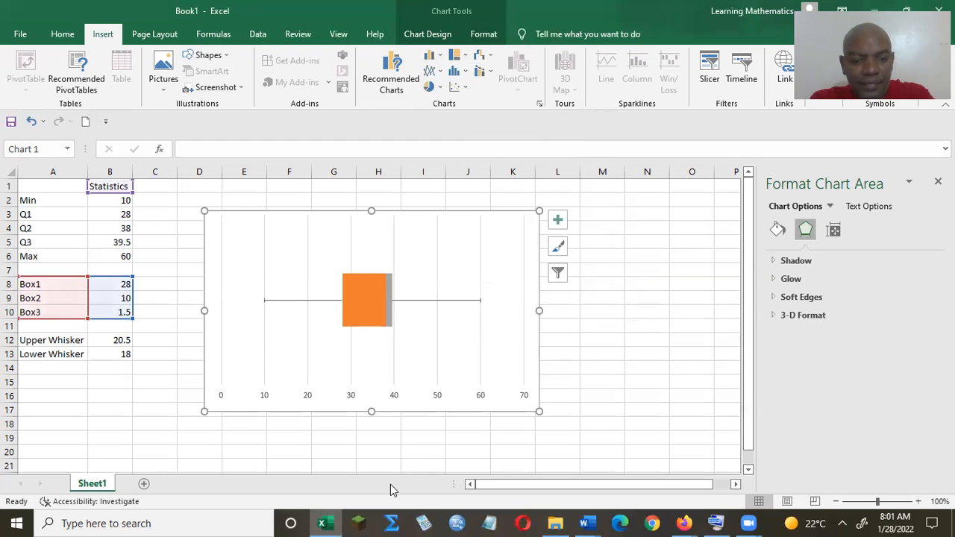